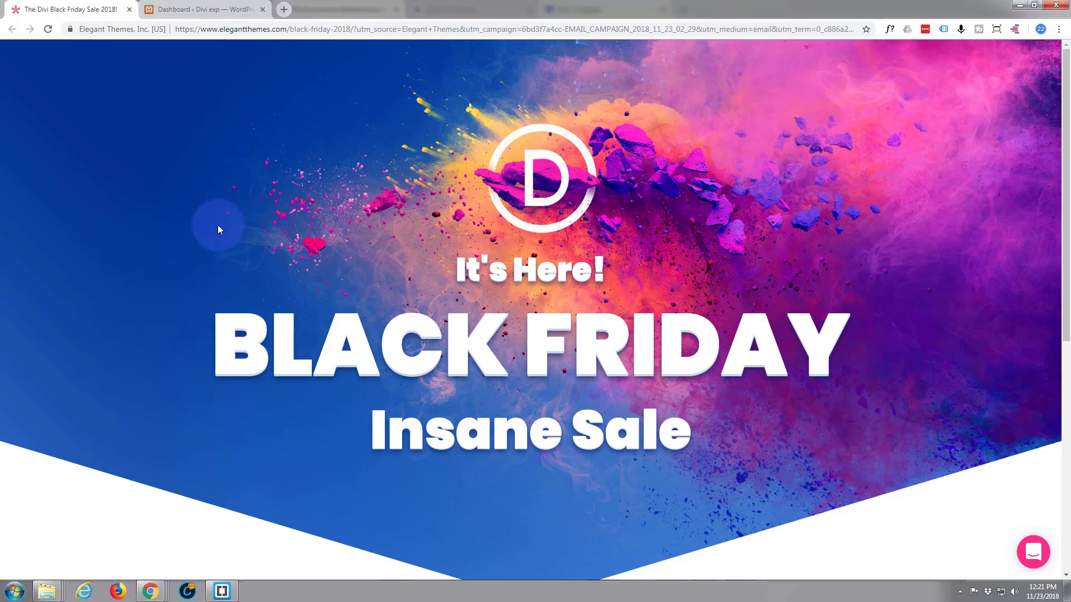
Step: Dock the Members Area download page into this browser and scroll through its layout packs
{"action": "scroll", "coordinate": [219, 228], "scroll_direction": "down", "scroll_amount": 2}
{"action": "scroll", "coordinate": [218, 229], "scroll_direction": "down", "scroll_amount": 3}
{"action": "scroll", "coordinate": [219, 229], "scroll_direction": "down", "scroll_amount": 2}
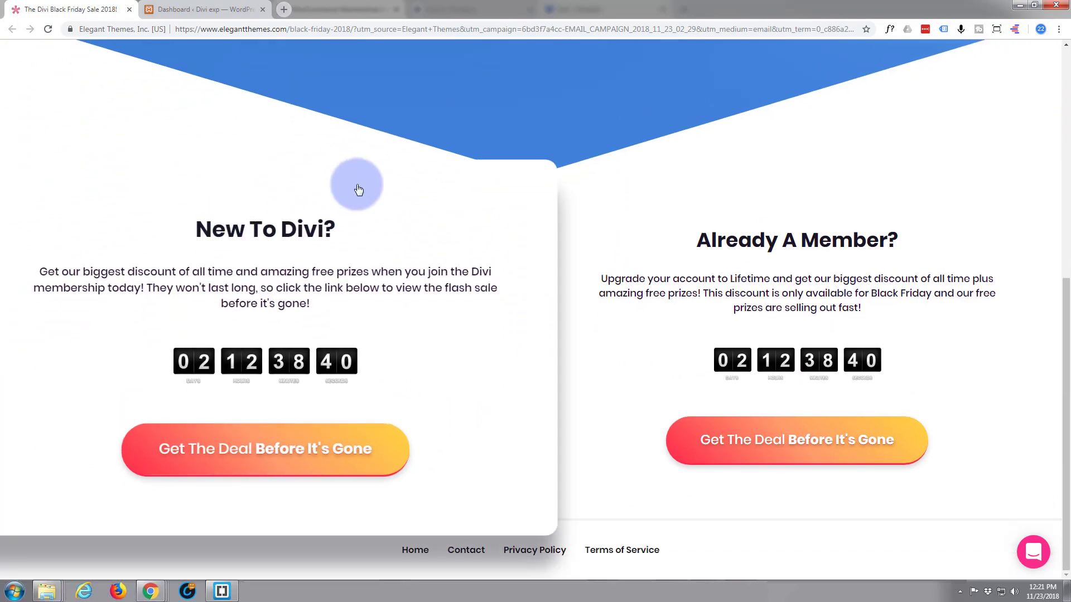
{"action": "scroll", "coordinate": [502, 206], "scroll_direction": "up", "scroll_amount": 5}
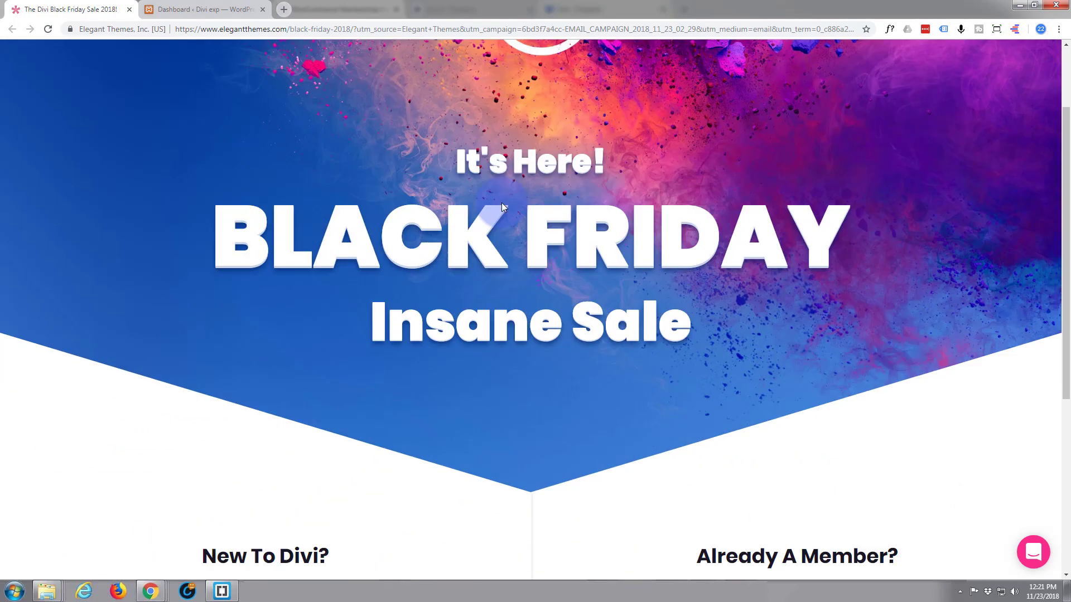
{"action": "scroll", "coordinate": [503, 203], "scroll_direction": "down", "scroll_amount": 4}
{"action": "scroll", "coordinate": [502, 207], "scroll_direction": "down", "scroll_amount": 1}
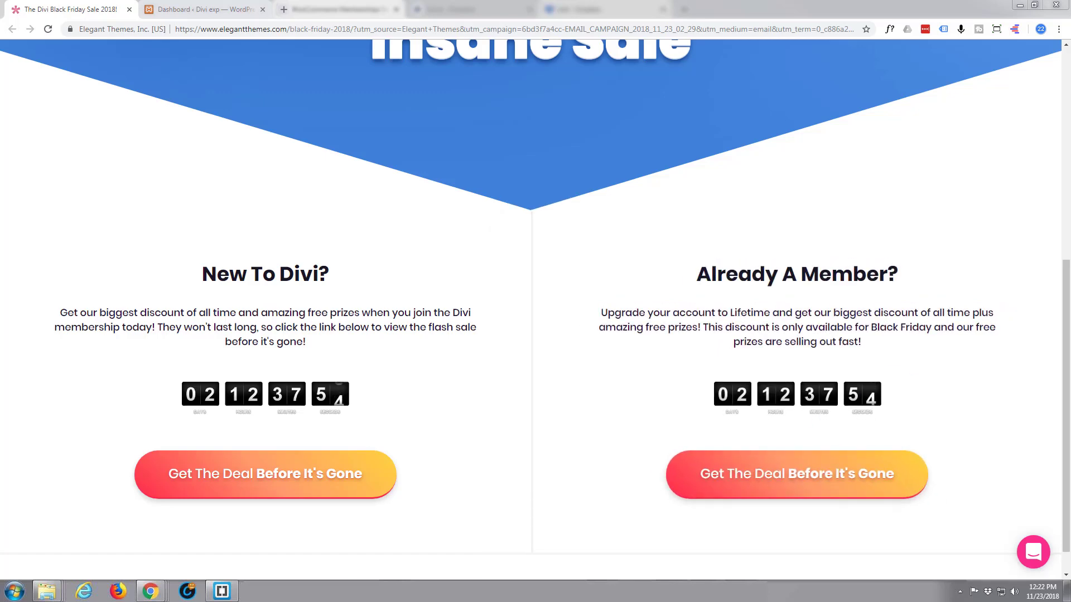
{"action": "left_click_drag", "start_coordinate": [1017, 56], "coordinate": [427, 19]}
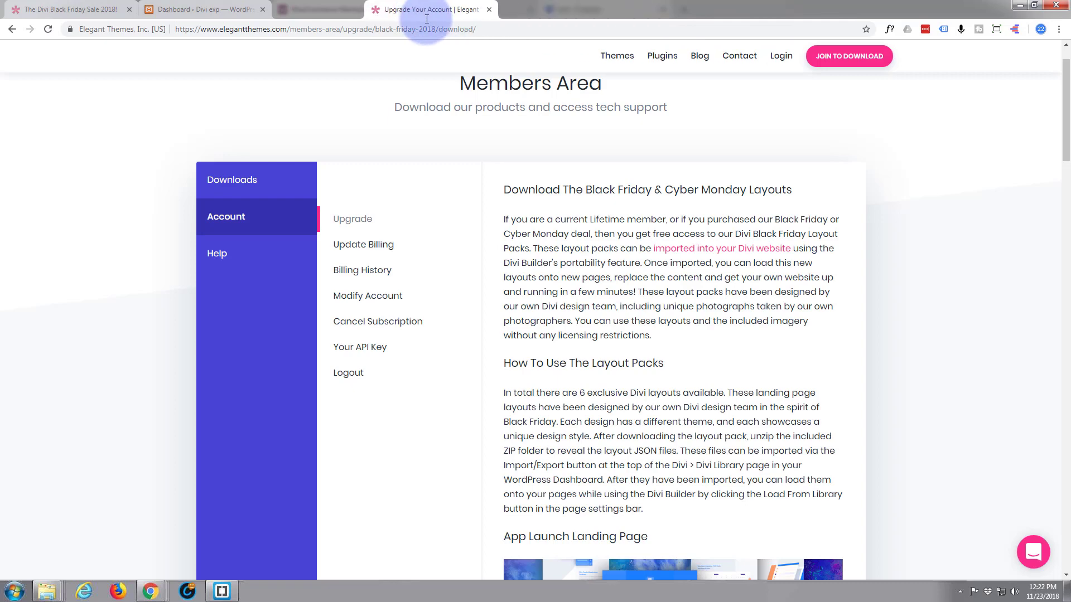
{"action": "scroll", "coordinate": [441, 220], "scroll_direction": "up", "scroll_amount": 1}
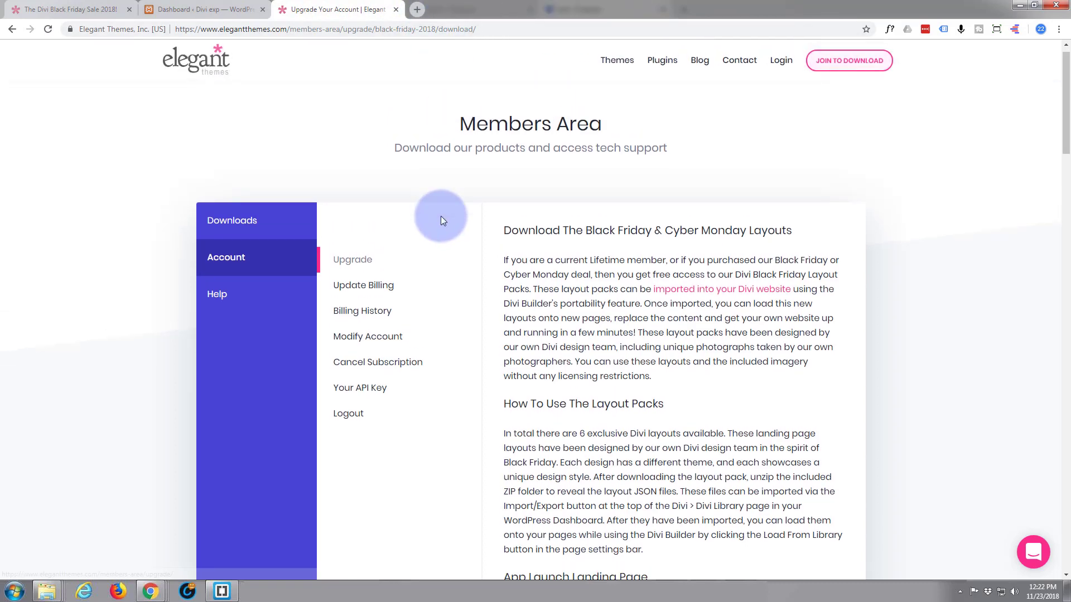
{"action": "scroll", "coordinate": [442, 221], "scroll_direction": "down", "scroll_amount": 4}
{"action": "scroll", "coordinate": [443, 219], "scroll_direction": "down", "scroll_amount": 2}
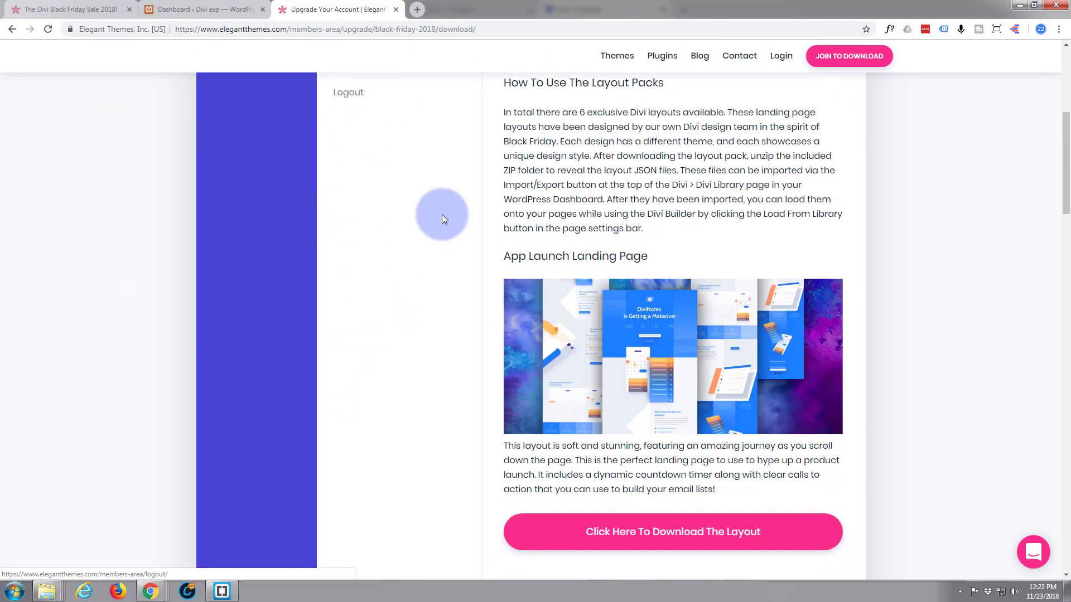
{"action": "scroll", "coordinate": [443, 219], "scroll_direction": "down", "scroll_amount": 2}
{"action": "scroll", "coordinate": [444, 219], "scroll_direction": "down", "scroll_amount": 3}
{"action": "scroll", "coordinate": [443, 219], "scroll_direction": "down", "scroll_amount": 2}
{"action": "scroll", "coordinate": [441, 214], "scroll_direction": "down", "scroll_amount": 2}
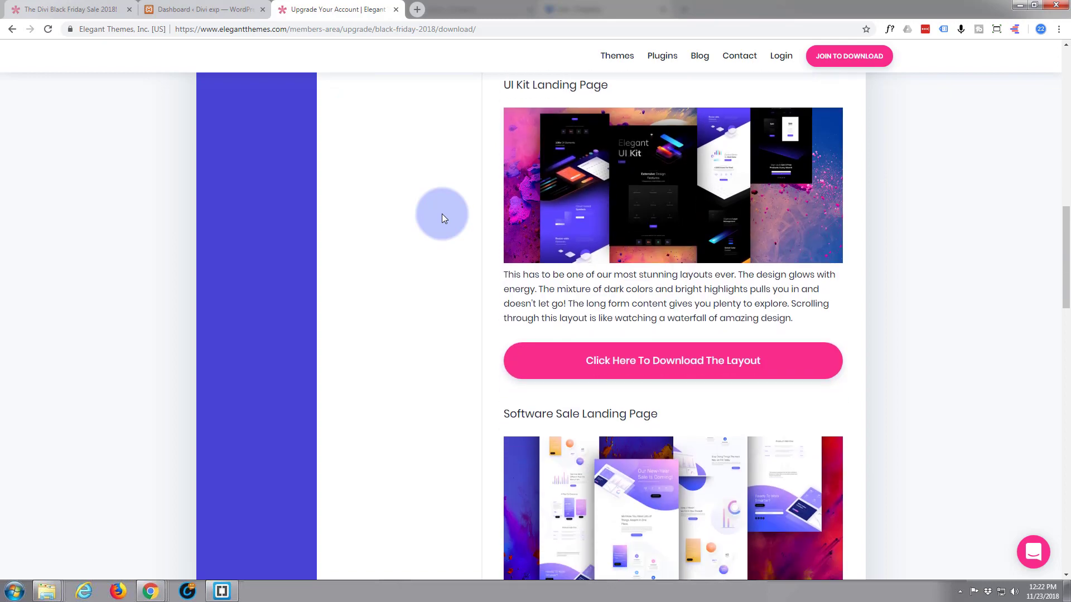
{"action": "scroll", "coordinate": [442, 213], "scroll_direction": "down", "scroll_amount": 3}
{"action": "scroll", "coordinate": [441, 213], "scroll_direction": "down", "scroll_amount": 3}
{"action": "scroll", "coordinate": [441, 213], "scroll_direction": "down", "scroll_amount": 3}
{"action": "scroll", "coordinate": [443, 215], "scroll_direction": "down", "scroll_amount": 4}
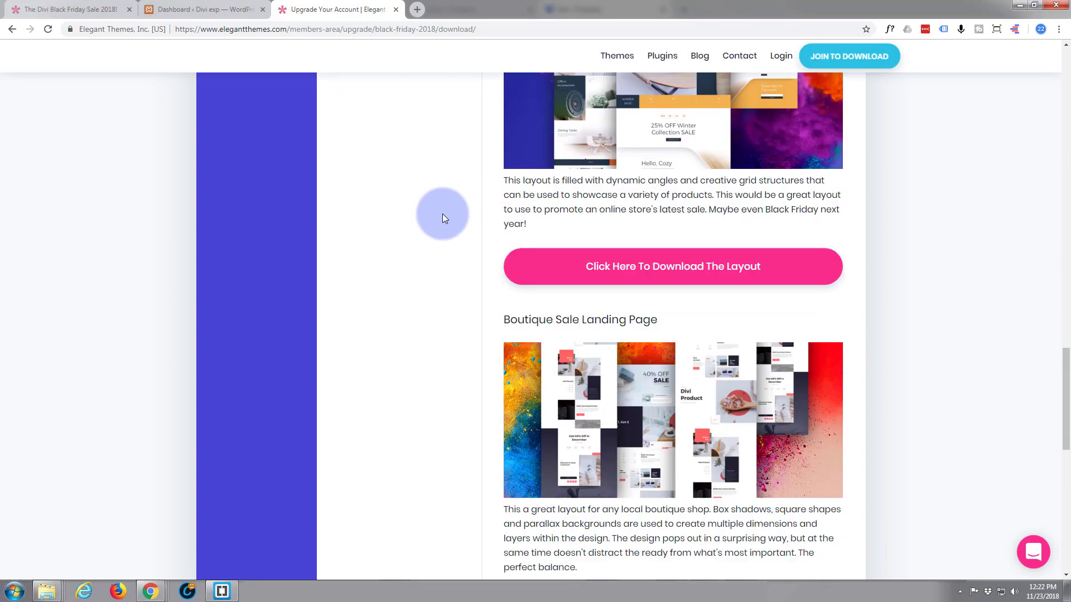
{"action": "scroll", "coordinate": [443, 214], "scroll_direction": "down", "scroll_amount": 1}
{"action": "scroll", "coordinate": [443, 214], "scroll_direction": "down", "scroll_amount": 1}
{"action": "scroll", "coordinate": [443, 214], "scroll_direction": "up", "scroll_amount": 3}
{"action": "scroll", "coordinate": [443, 217], "scroll_direction": "up", "scroll_amount": 3}
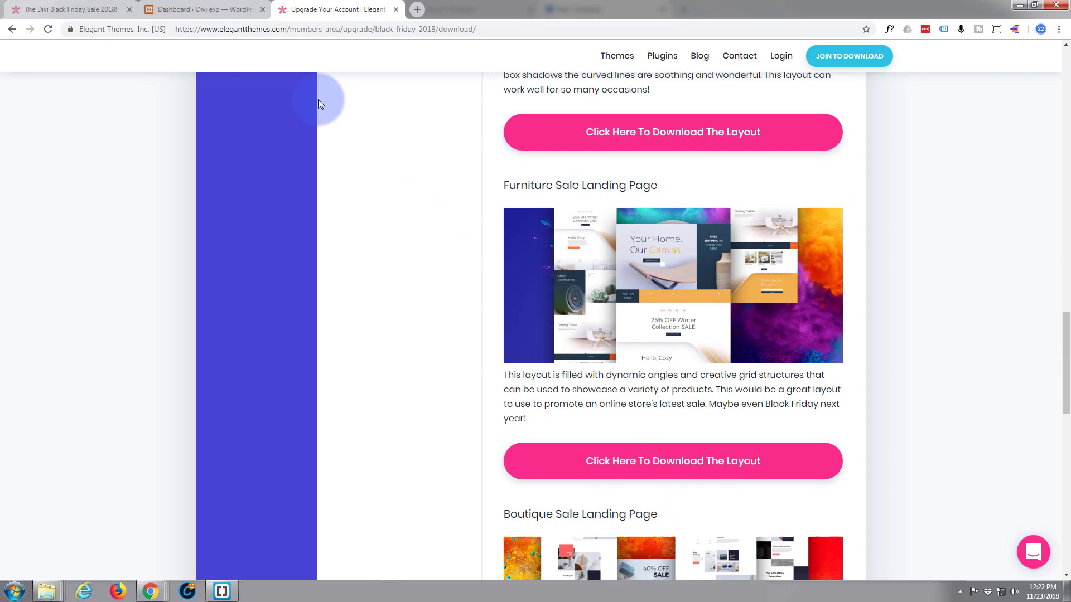
Step: Return to the Black Friday sale page via the WordPress dashboard tab
{"action": "left_click", "coordinate": [206, 10]}
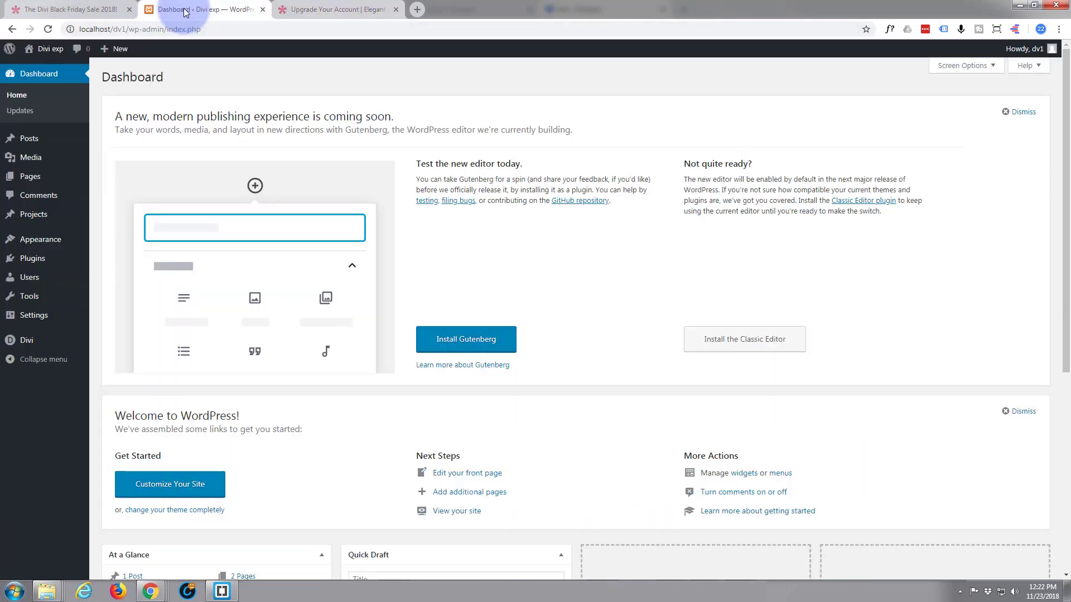
{"action": "left_click", "coordinate": [58, 10]}
{"action": "scroll", "coordinate": [163, 198], "scroll_direction": "up", "scroll_amount": 1}
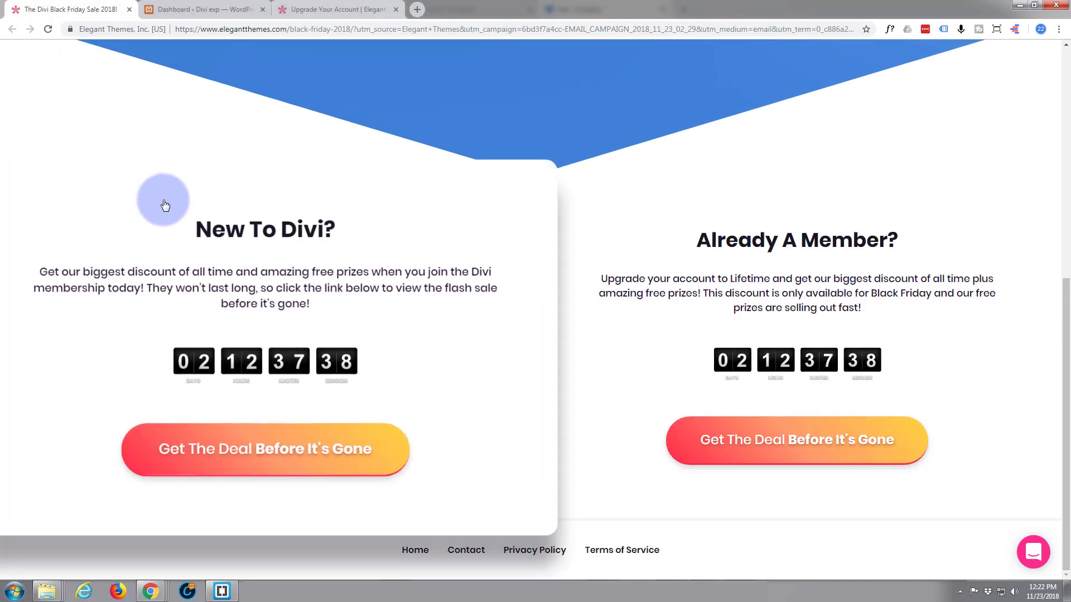
Step: Open the Black Friday deal for new members and scroll through its prize cards
{"action": "left_click", "coordinate": [223, 450]}
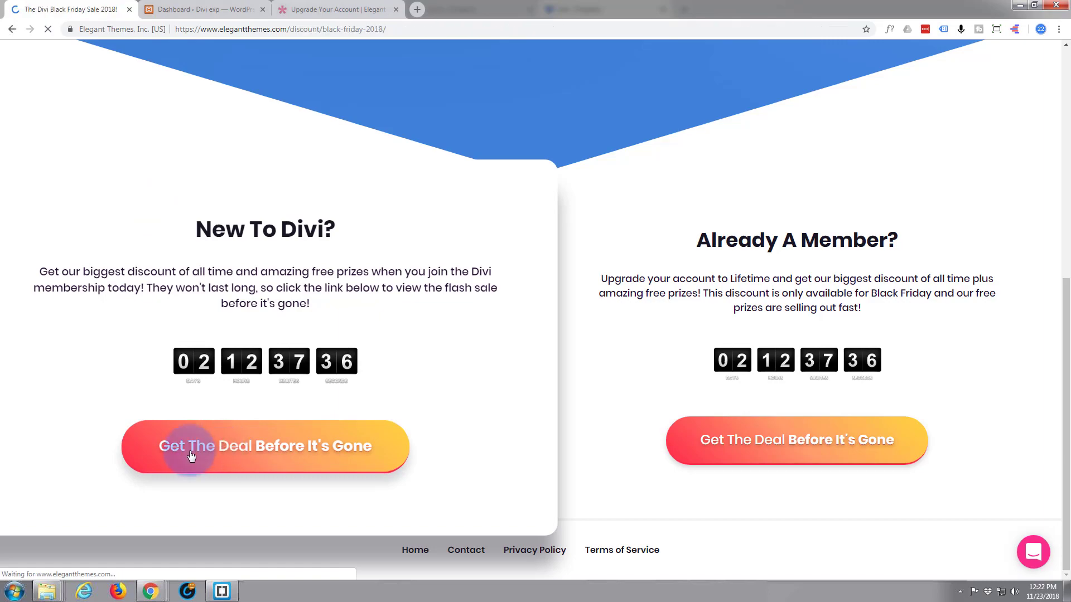
{"action": "scroll", "coordinate": [236, 401], "scroll_direction": "down", "scroll_amount": 4}
{"action": "scroll", "coordinate": [236, 402], "scroll_direction": "down", "scroll_amount": 7}
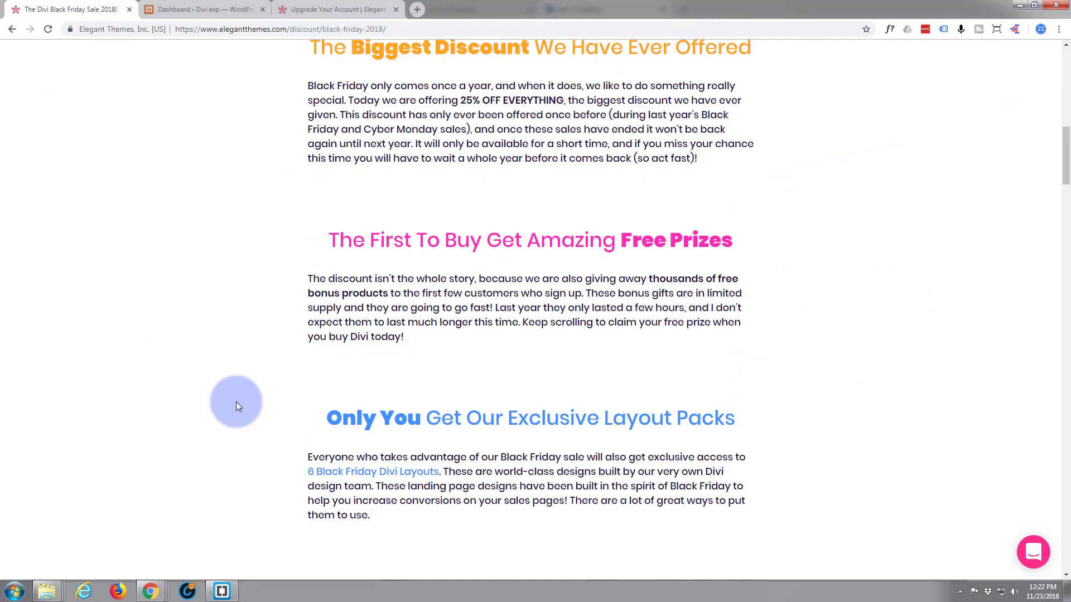
{"action": "scroll", "coordinate": [236, 402], "scroll_direction": "down", "scroll_amount": 1}
{"action": "scroll", "coordinate": [236, 402], "scroll_direction": "down", "scroll_amount": 4}
{"action": "scroll", "coordinate": [236, 401], "scroll_direction": "down", "scroll_amount": 2}
{"action": "scroll", "coordinate": [236, 402], "scroll_direction": "down", "scroll_amount": 4}
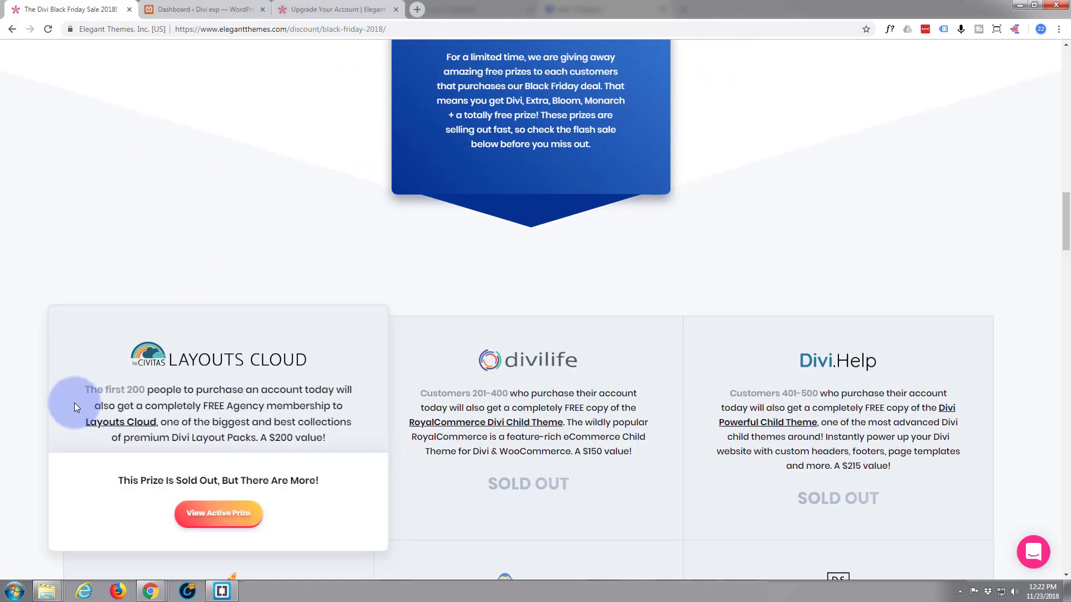
{"action": "scroll", "coordinate": [75, 403], "scroll_direction": "down", "scroll_amount": 2}
{"action": "scroll", "coordinate": [75, 403], "scroll_direction": "down", "scroll_amount": 3}
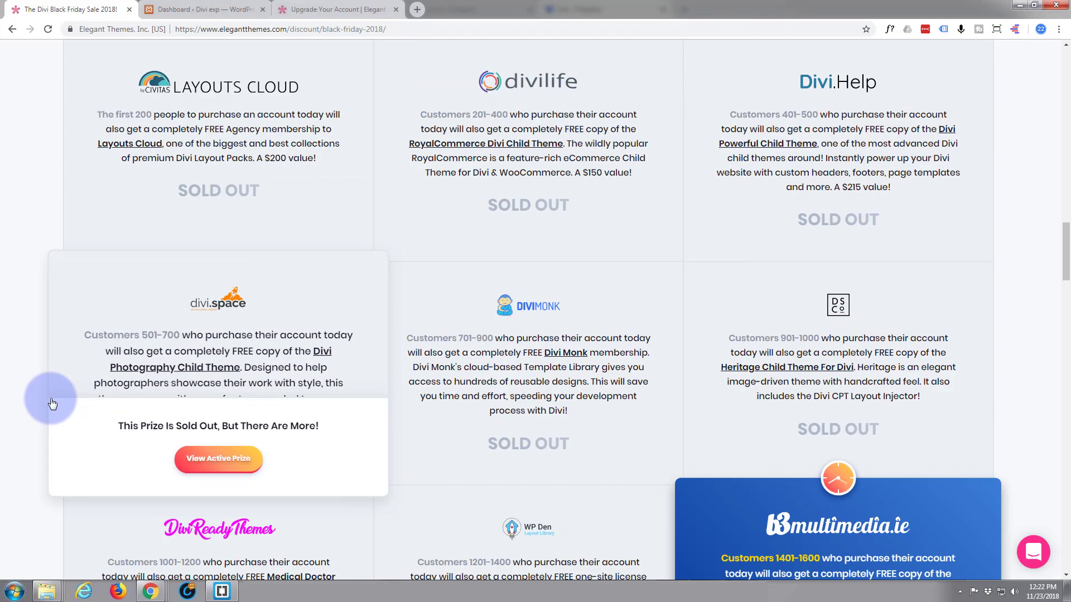
{"action": "mouse_move", "coordinate": [838, 368]}
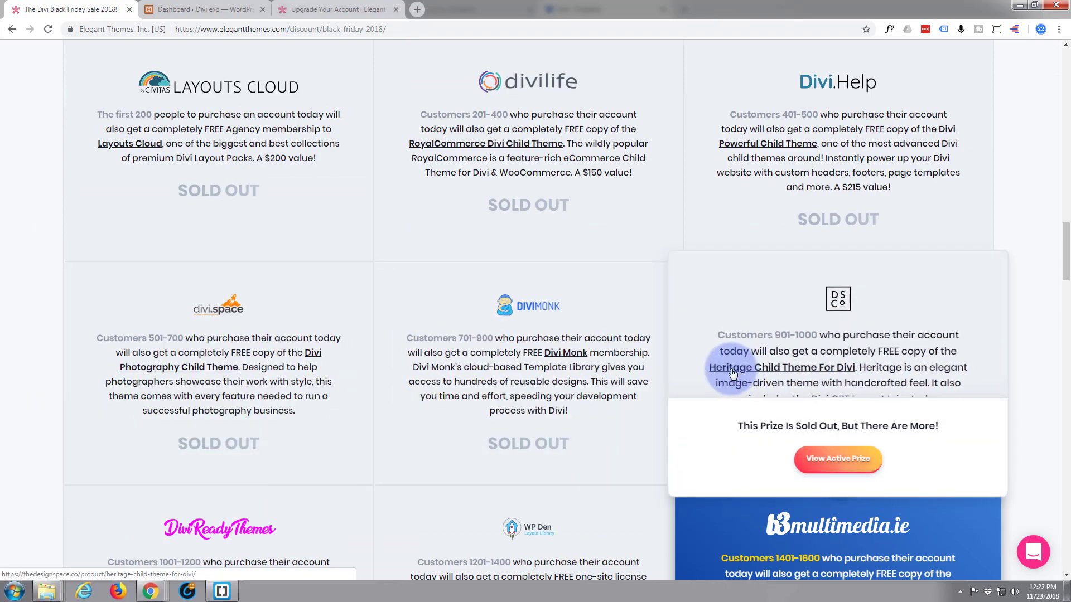
Step: Scroll down to the Ending Soon countdown and back up a little
{"action": "scroll", "coordinate": [668, 370], "scroll_direction": "down", "scroll_amount": 1}
{"action": "scroll", "coordinate": [649, 375], "scroll_direction": "down", "scroll_amount": 3}
{"action": "scroll", "coordinate": [634, 375], "scroll_direction": "down", "scroll_amount": 2}
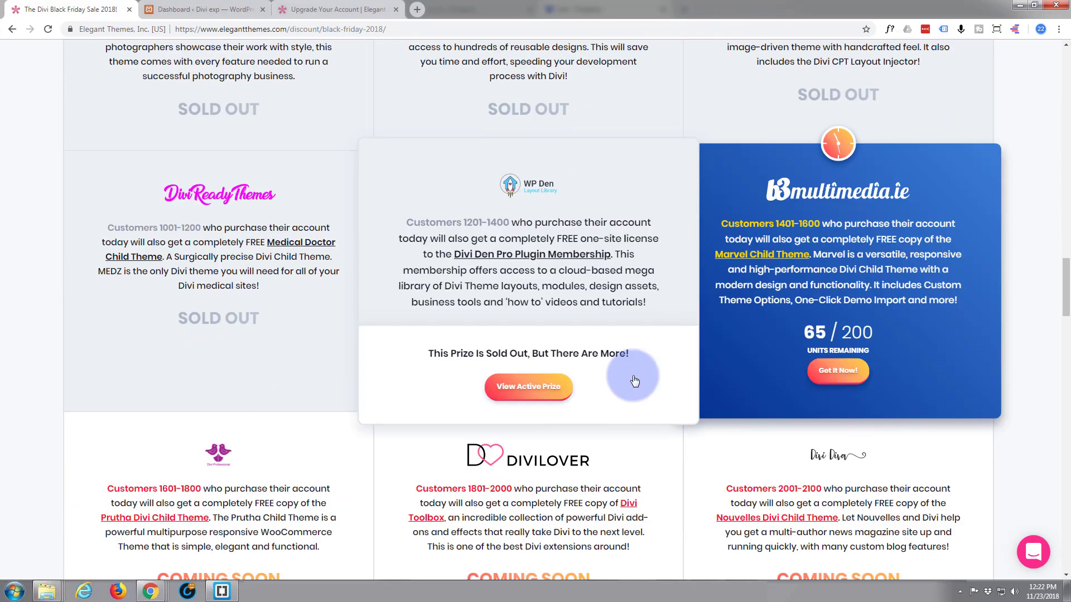
{"action": "scroll", "coordinate": [633, 377], "scroll_direction": "down", "scroll_amount": 3}
{"action": "scroll", "coordinate": [634, 379], "scroll_direction": "down", "scroll_amount": 3}
{"action": "scroll", "coordinate": [634, 379], "scroll_direction": "down", "scroll_amount": 2}
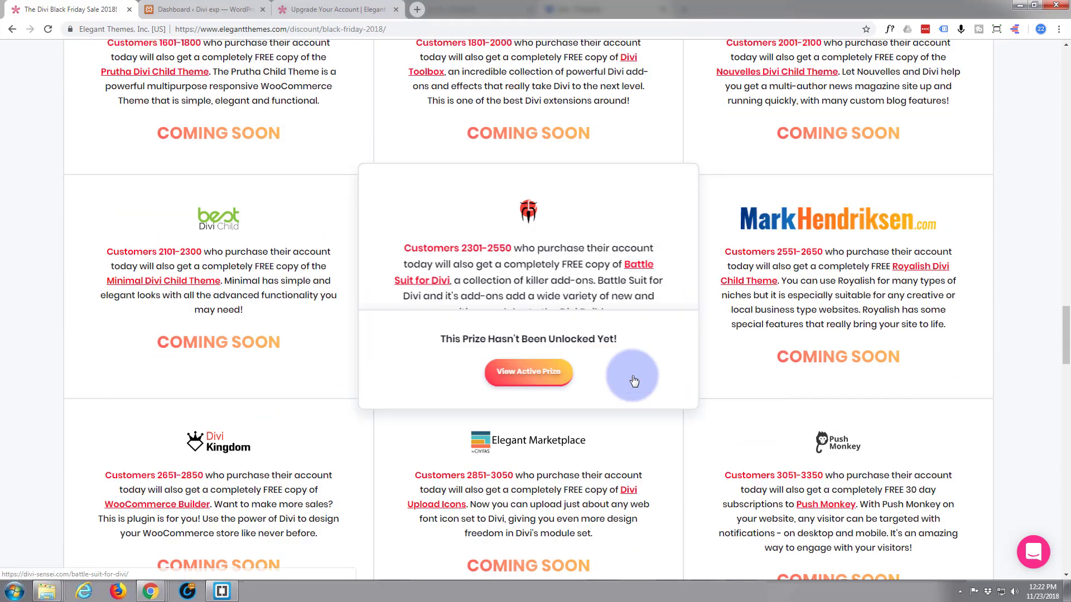
{"action": "scroll", "coordinate": [634, 379], "scroll_direction": "down", "scroll_amount": 1}
{"action": "scroll", "coordinate": [634, 380], "scroll_direction": "down", "scroll_amount": 2}
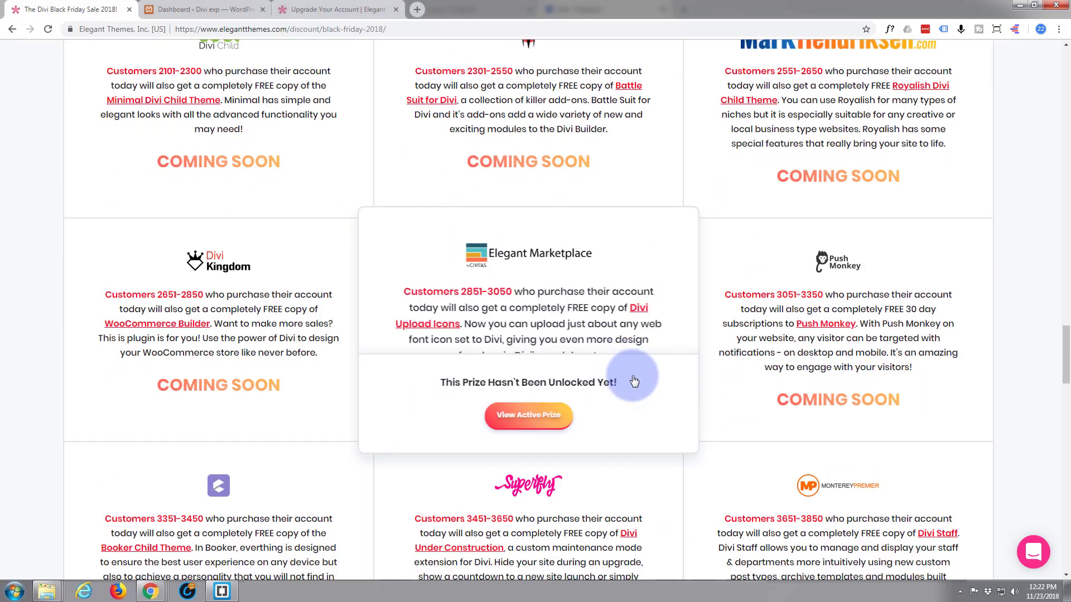
{"action": "scroll", "coordinate": [634, 381], "scroll_direction": "down", "scroll_amount": 3}
{"action": "scroll", "coordinate": [635, 381], "scroll_direction": "down", "scroll_amount": 1}
{"action": "scroll", "coordinate": [634, 381], "scroll_direction": "down", "scroll_amount": 2}
{"action": "scroll", "coordinate": [632, 380], "scroll_direction": "down", "scroll_amount": 2}
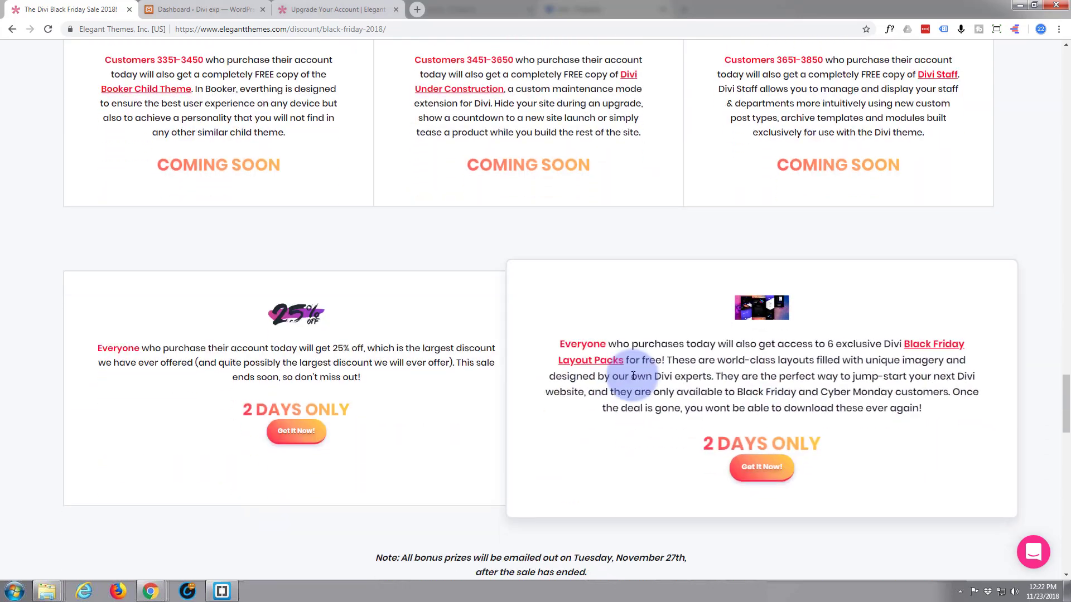
{"action": "scroll", "coordinate": [632, 380], "scroll_direction": "down", "scroll_amount": 3}
{"action": "scroll", "coordinate": [632, 380], "scroll_direction": "down", "scroll_amount": 2}
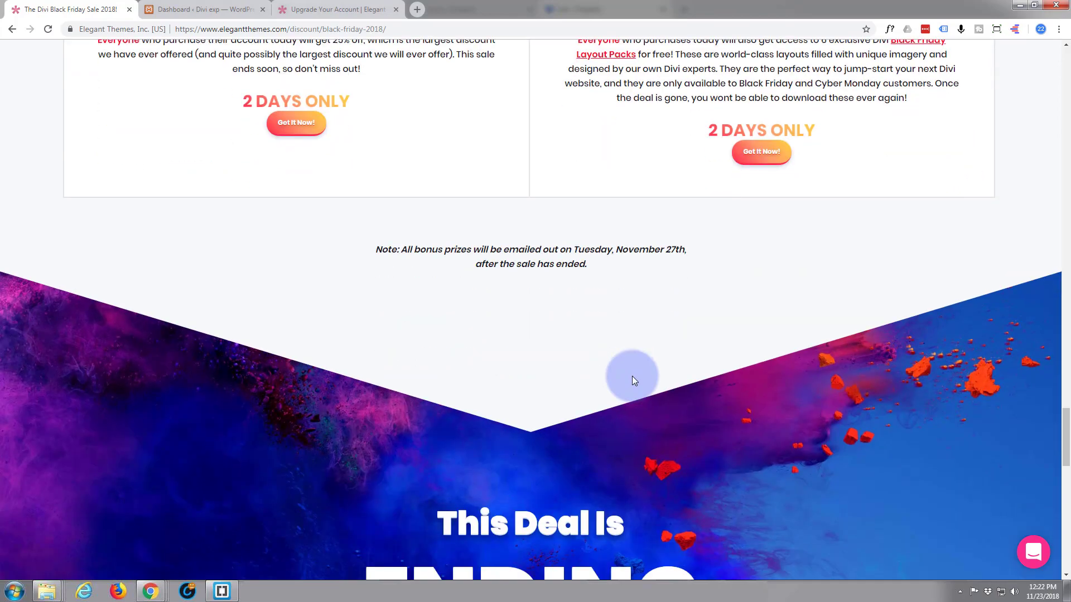
{"action": "scroll", "coordinate": [632, 380], "scroll_direction": "down", "scroll_amount": 3}
{"action": "scroll", "coordinate": [632, 380], "scroll_direction": "down", "scroll_amount": 2}
{"action": "scroll", "coordinate": [632, 380], "scroll_direction": "down", "scroll_amount": 2}
{"action": "scroll", "coordinate": [632, 381], "scroll_direction": "up", "scroll_amount": 5}
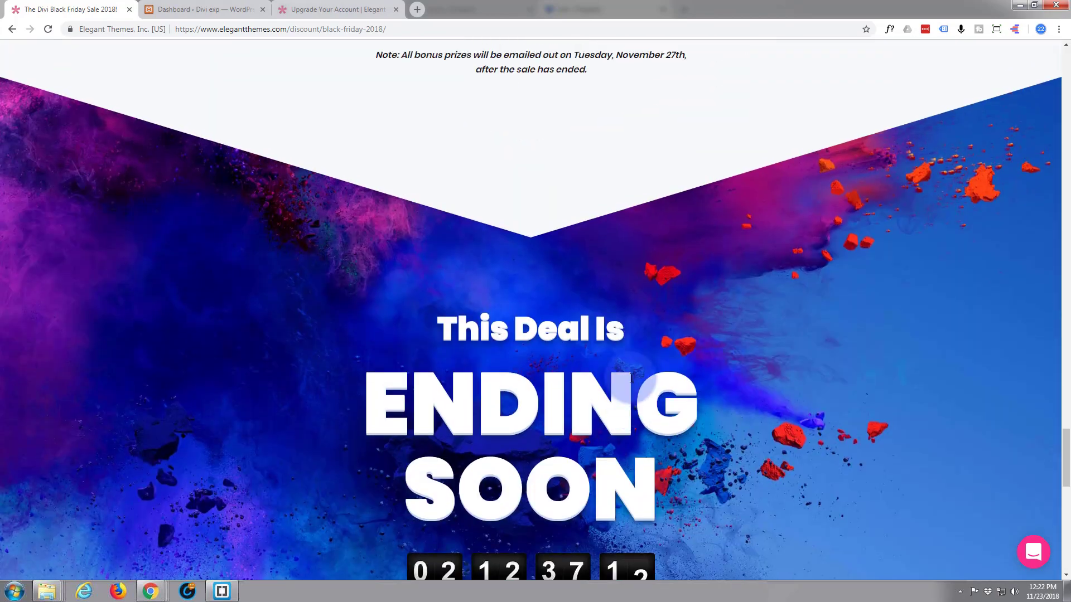
{"action": "scroll", "coordinate": [631, 377], "scroll_direction": "up", "scroll_amount": 5}
{"action": "scroll", "coordinate": [631, 377], "scroll_direction": "up", "scroll_amount": 5}
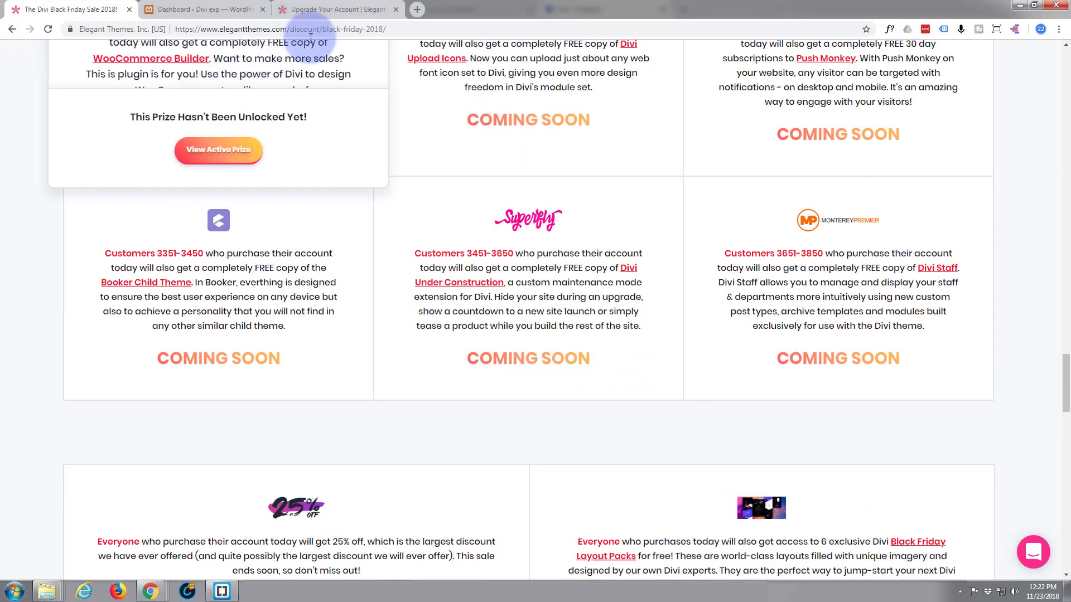
Step: Go back to the Members Area download page and scroll to its top
{"action": "left_click", "coordinate": [329, 10]}
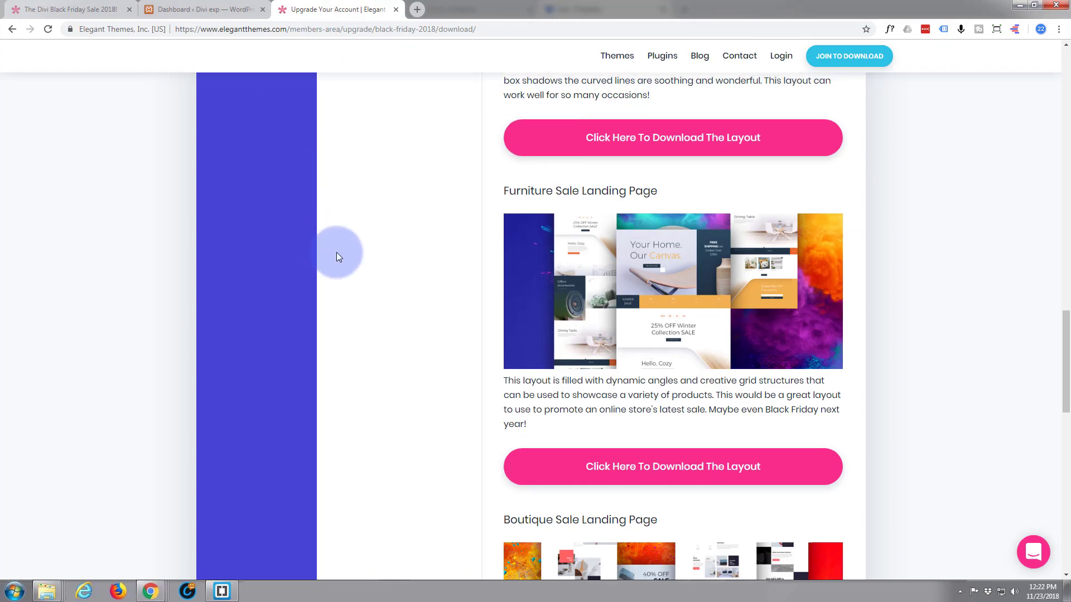
{"action": "scroll", "coordinate": [340, 253], "scroll_direction": "up", "scroll_amount": 3}
{"action": "scroll", "coordinate": [342, 253], "scroll_direction": "up", "scroll_amount": 2}
{"action": "scroll", "coordinate": [342, 254], "scroll_direction": "up", "scroll_amount": 4}
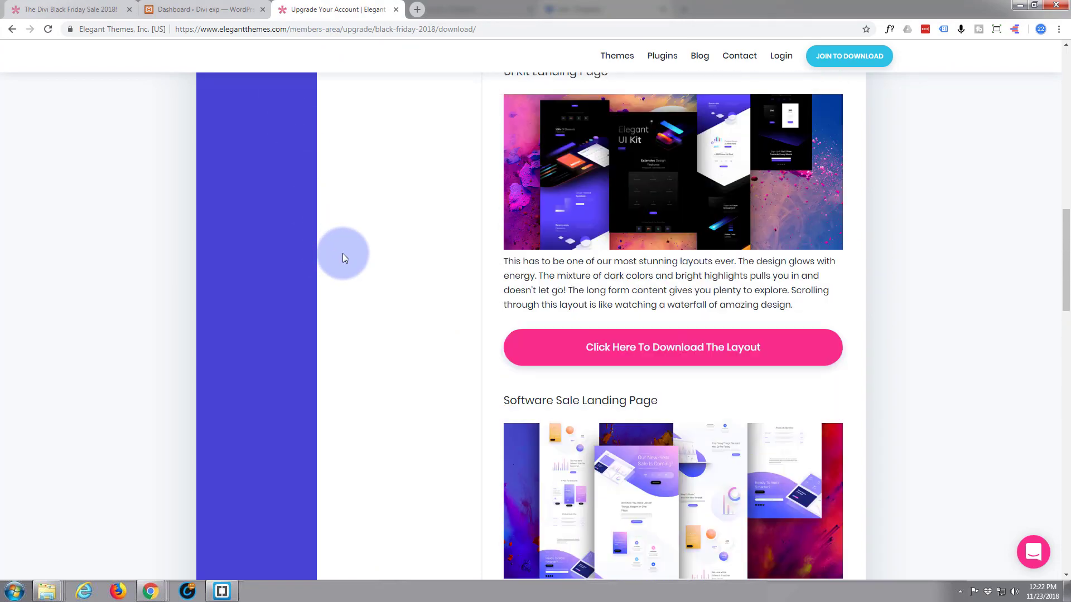
{"action": "scroll", "coordinate": [343, 253], "scroll_direction": "up", "scroll_amount": 3}
{"action": "scroll", "coordinate": [343, 254], "scroll_direction": "up", "scroll_amount": 2}
{"action": "scroll", "coordinate": [343, 253], "scroll_direction": "up", "scroll_amount": 2}
{"action": "scroll", "coordinate": [343, 253], "scroll_direction": "up", "scroll_amount": 4}
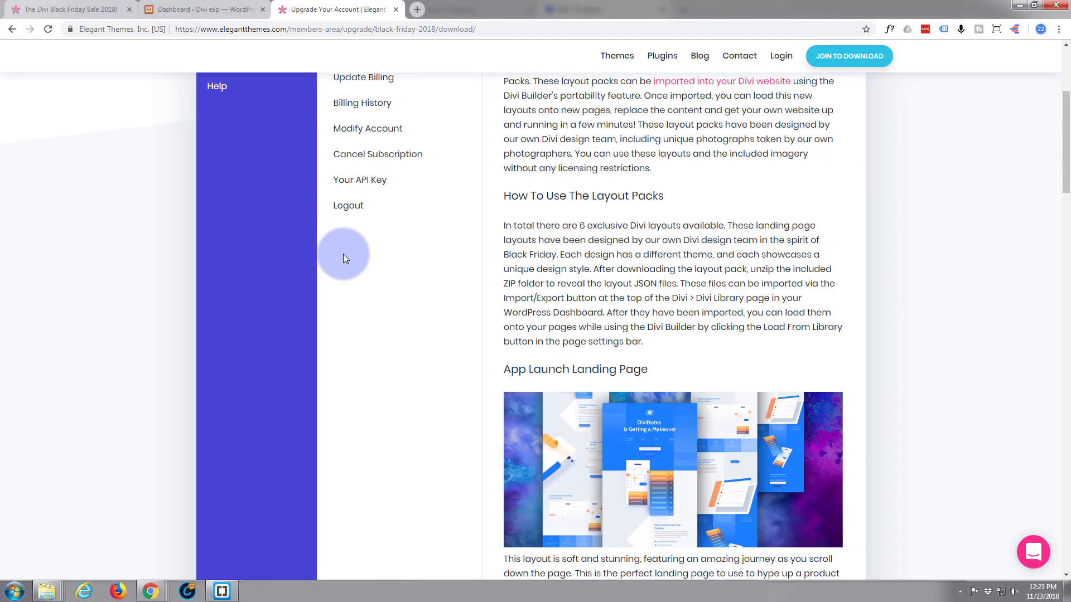
{"action": "scroll", "coordinate": [343, 253], "scroll_direction": "up", "scroll_amount": 3}
{"action": "scroll", "coordinate": [343, 255], "scroll_direction": "down", "scroll_amount": 3}
{"action": "scroll", "coordinate": [343, 255], "scroll_direction": "down", "scroll_amount": 4}
{"action": "scroll", "coordinate": [343, 254], "scroll_direction": "down", "scroll_amount": 2}
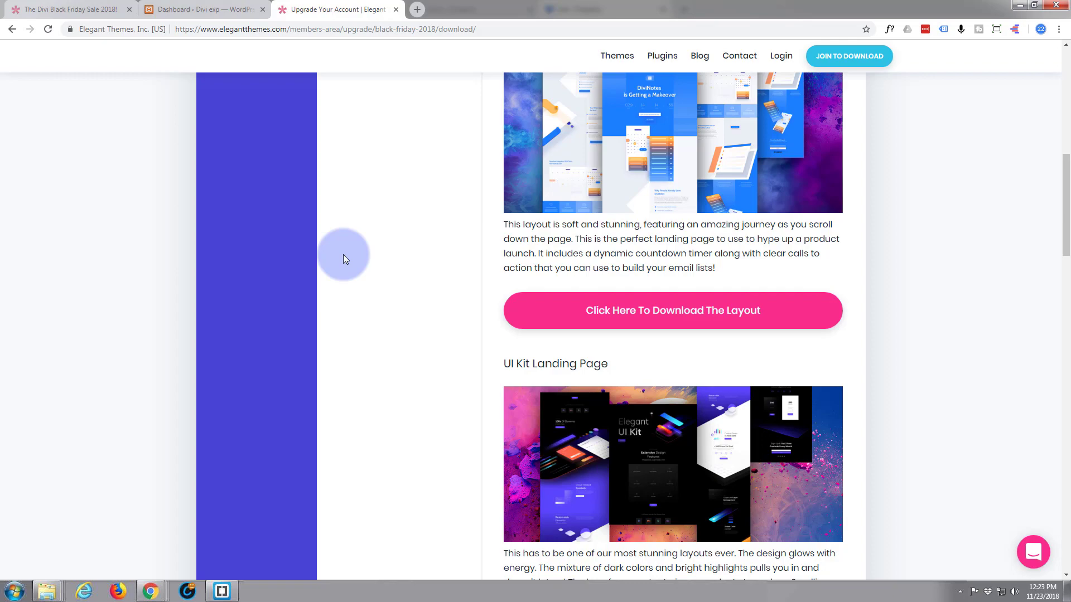
Step: Scroll down the layout packs to the Software Release Landing Page layout
{"action": "scroll", "coordinate": [343, 256], "scroll_direction": "up", "scroll_amount": 1}
{"action": "scroll", "coordinate": [343, 256], "scroll_direction": "down", "scroll_amount": 2}
{"action": "scroll", "coordinate": [343, 256], "scroll_direction": "down", "scroll_amount": 3}
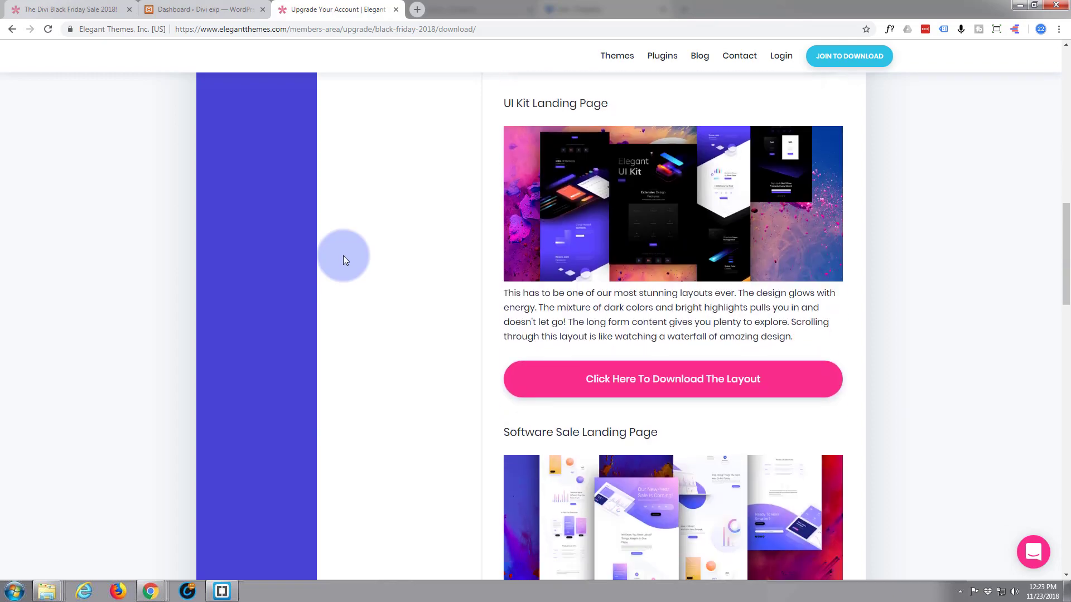
{"action": "scroll", "coordinate": [343, 255], "scroll_direction": "down", "scroll_amount": 2}
{"action": "scroll", "coordinate": [343, 256], "scroll_direction": "down", "scroll_amount": 3}
{"action": "scroll", "coordinate": [343, 255], "scroll_direction": "down", "scroll_amount": 2}
{"action": "scroll", "coordinate": [343, 255], "scroll_direction": "down", "scroll_amount": 3}
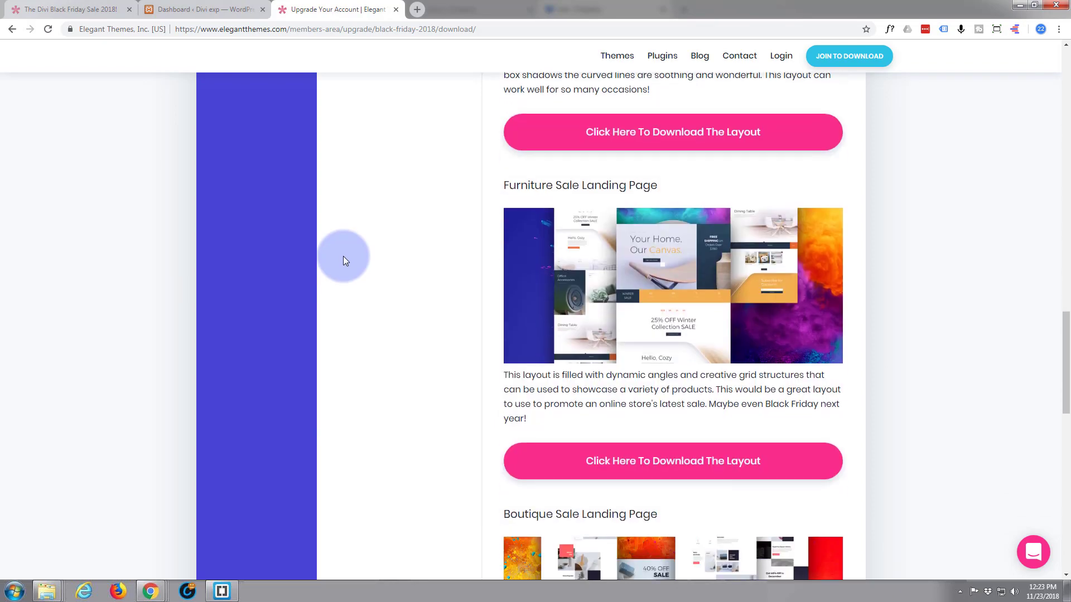
{"action": "scroll", "coordinate": [343, 257], "scroll_direction": "down", "scroll_amount": 3}
{"action": "scroll", "coordinate": [343, 257], "scroll_direction": "down", "scroll_amount": 2}
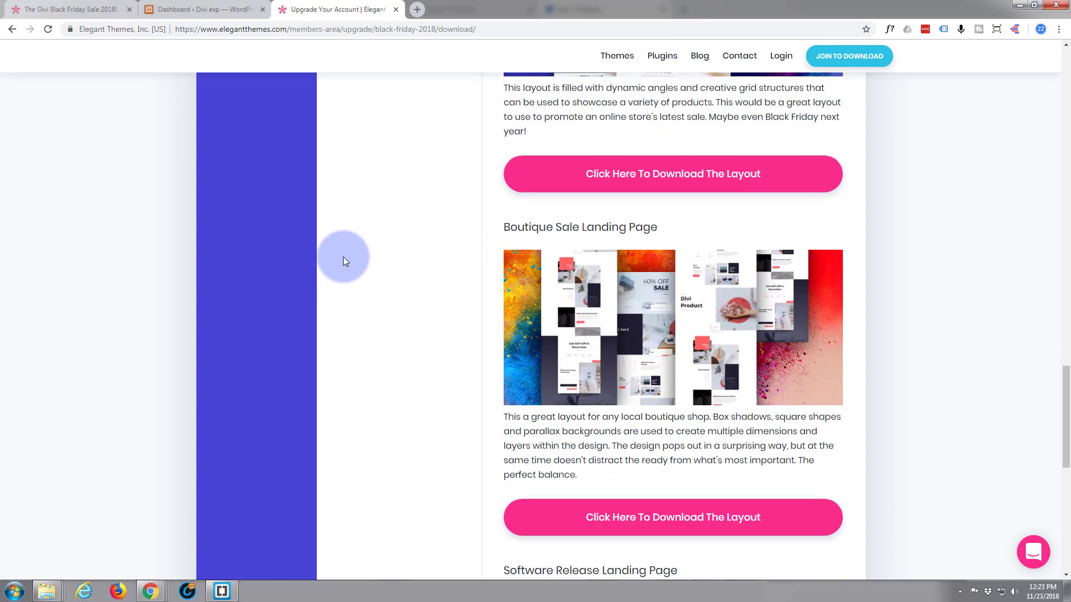
{"action": "scroll", "coordinate": [344, 257], "scroll_direction": "down", "scroll_amount": 6}
{"action": "scroll", "coordinate": [343, 257], "scroll_direction": "down", "scroll_amount": 1}
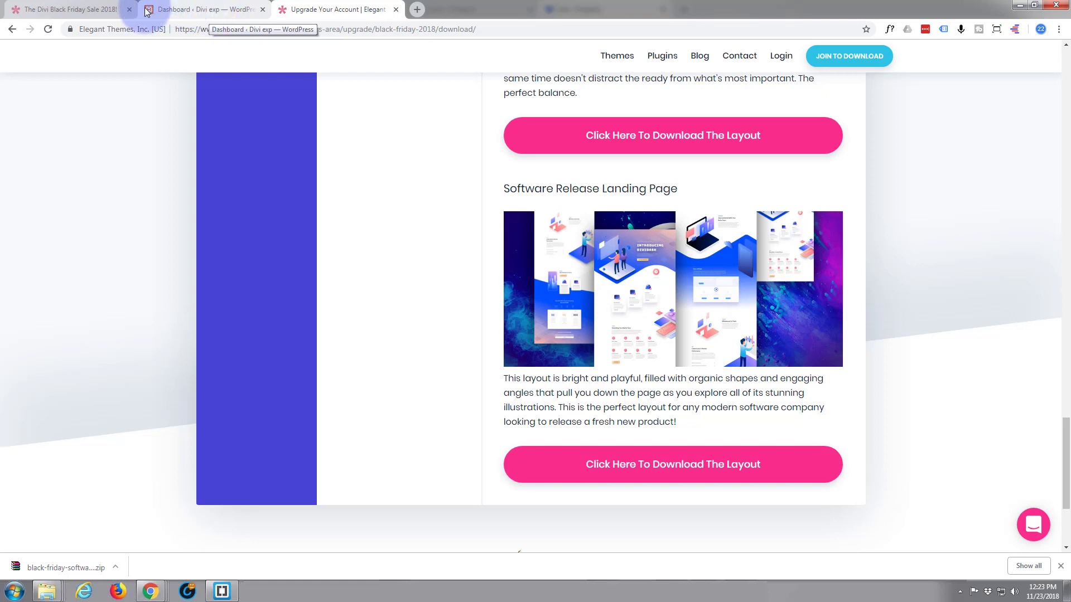
Step: Show the WordPress dashboard and move the Divi Layouts Explorer window onto the other monitor
{"action": "left_click", "coordinate": [183, 10]}
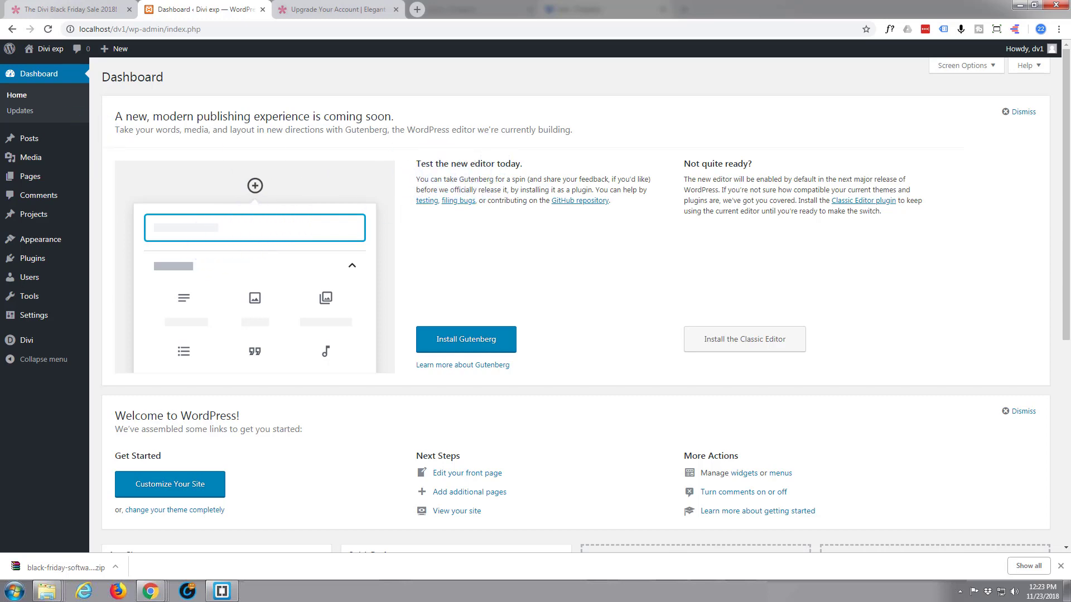
{"action": "left_click", "coordinate": [47, 592]}
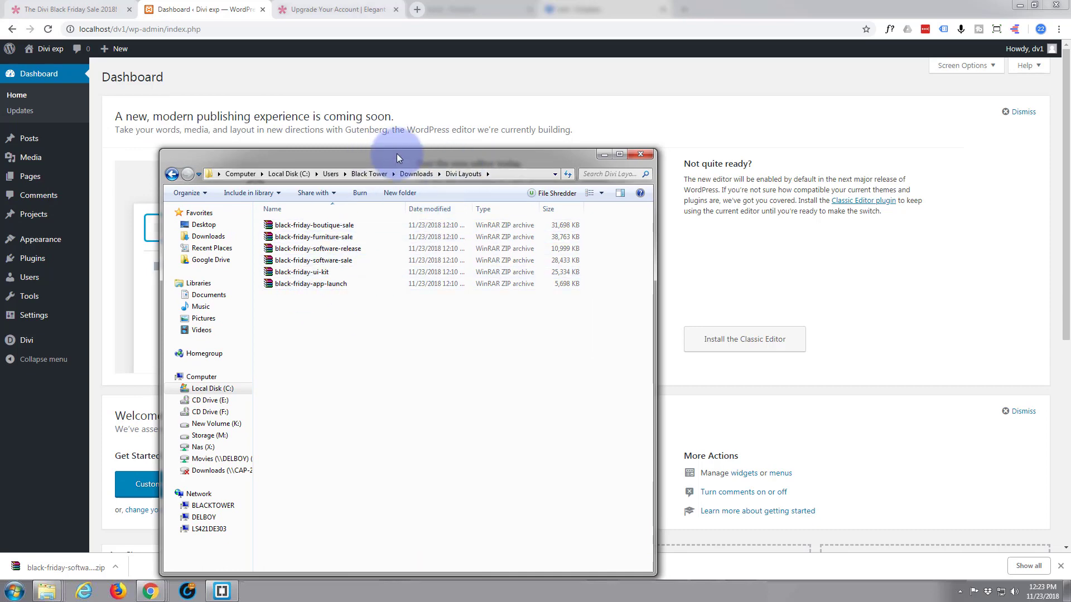
{"action": "left_click_drag", "start_coordinate": [396, 156], "coordinate": [0, 162]}
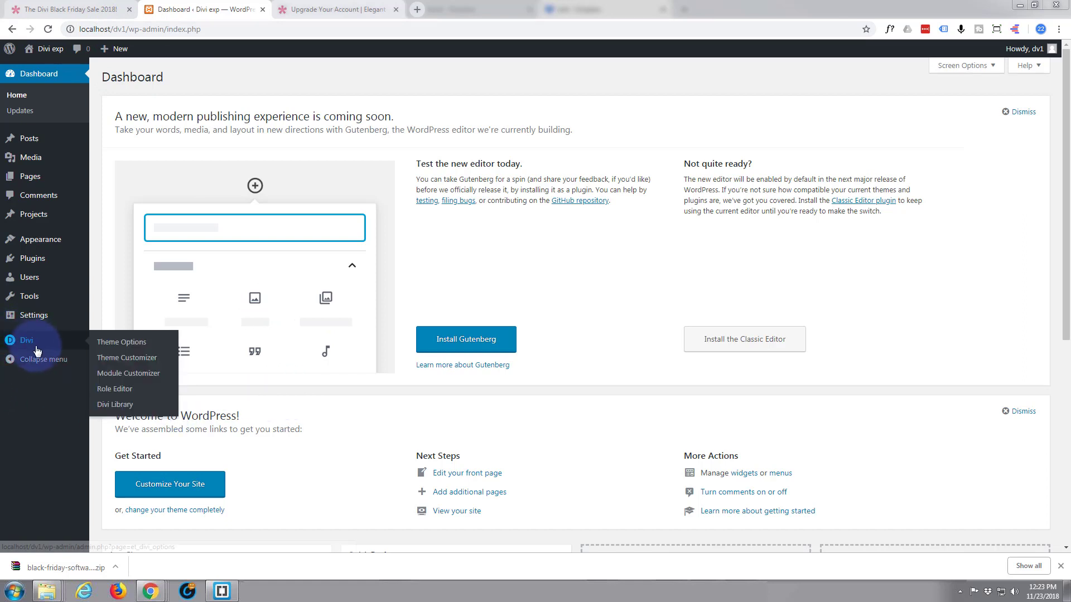
{"action": "mouse_move", "coordinate": [26, 340]}
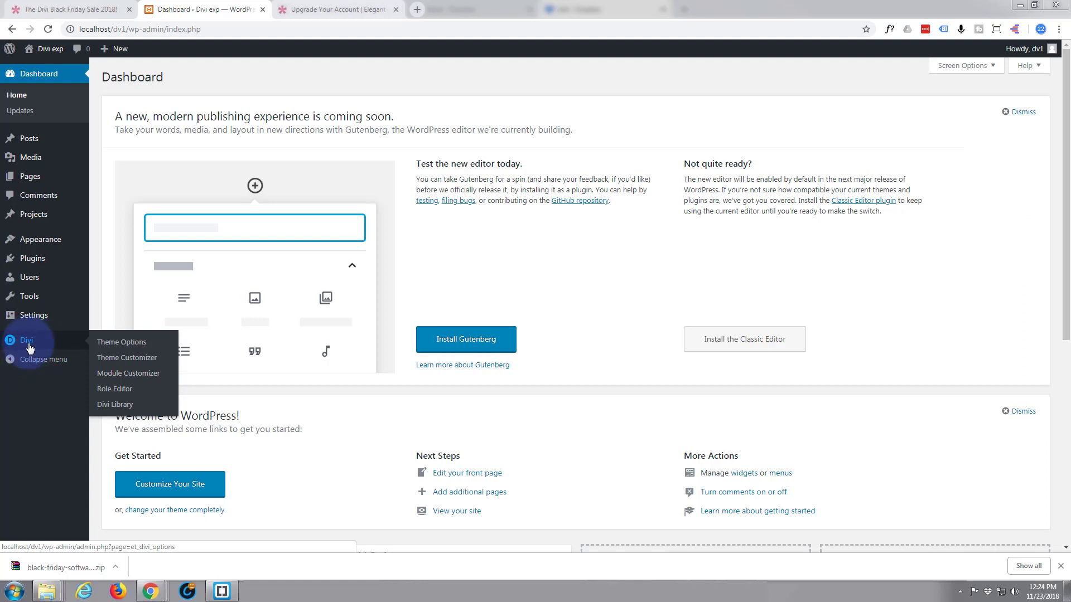
Step: Open Divi Library's Import & Export Portability dialog on its Import tab
{"action": "left_click", "coordinate": [120, 407]}
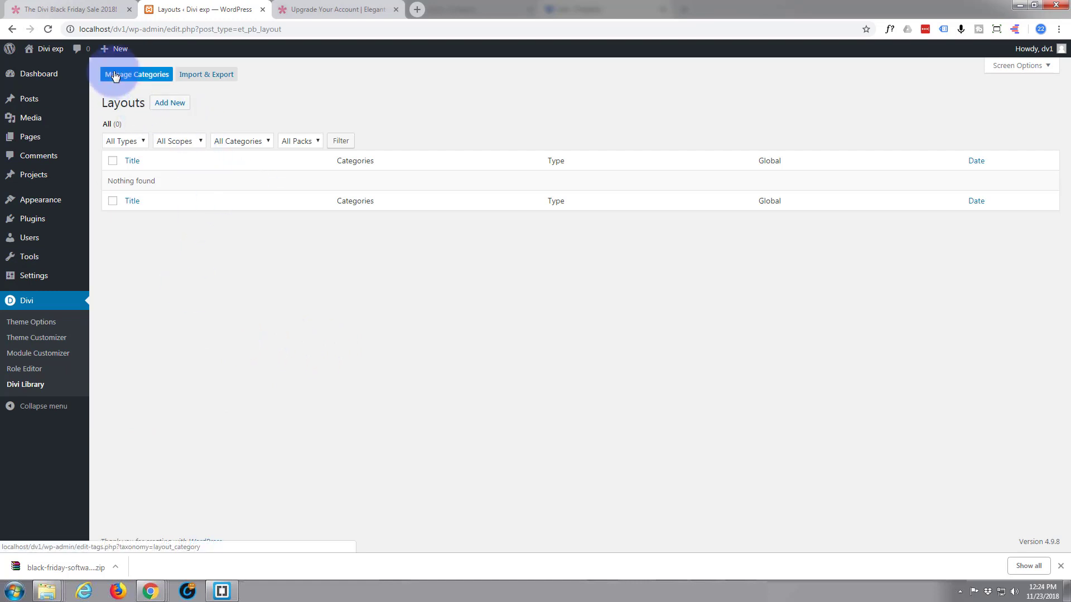
{"action": "left_click", "coordinate": [208, 76]}
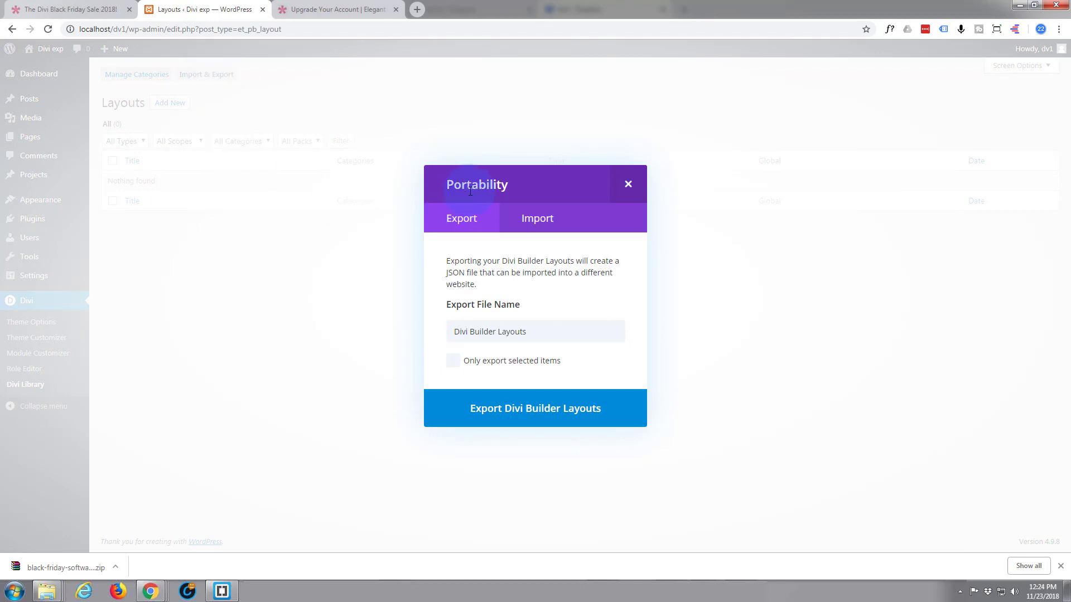
{"action": "left_click", "coordinate": [585, 331]}
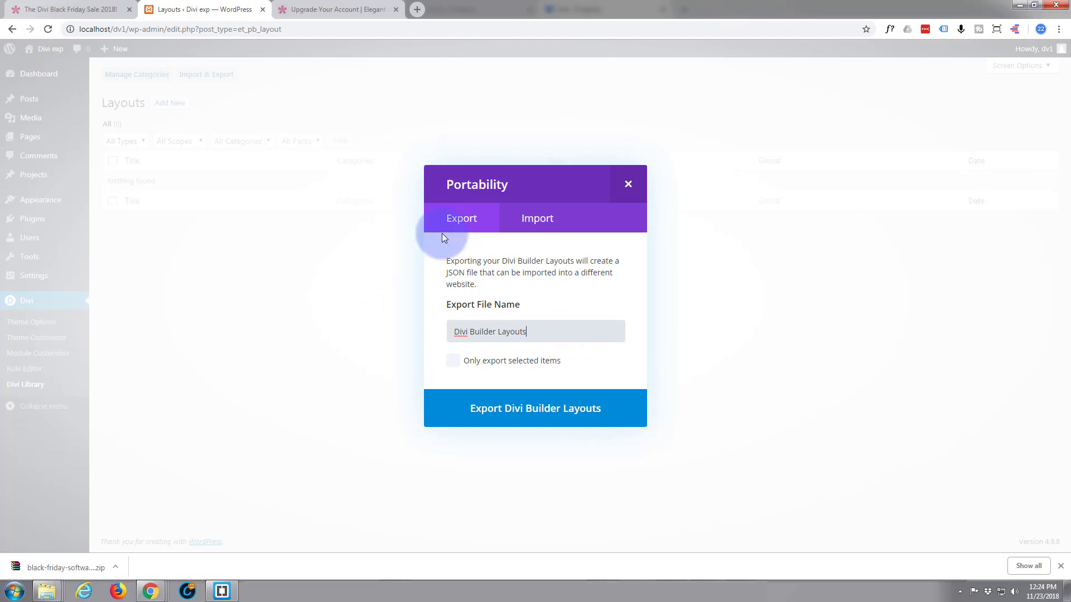
{"action": "left_click", "coordinate": [540, 221]}
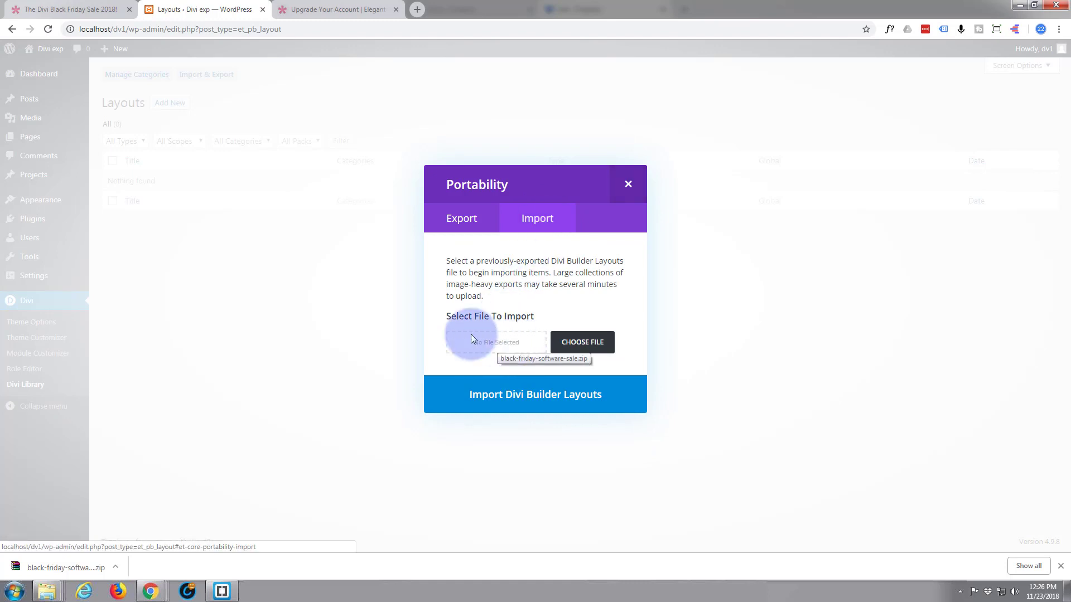
Step: Extract black-friday-software-sale.zip into the Divi Layouts folder
{"action": "left_click_drag", "start_coordinate": [471, 338], "coordinate": [470, 338]}
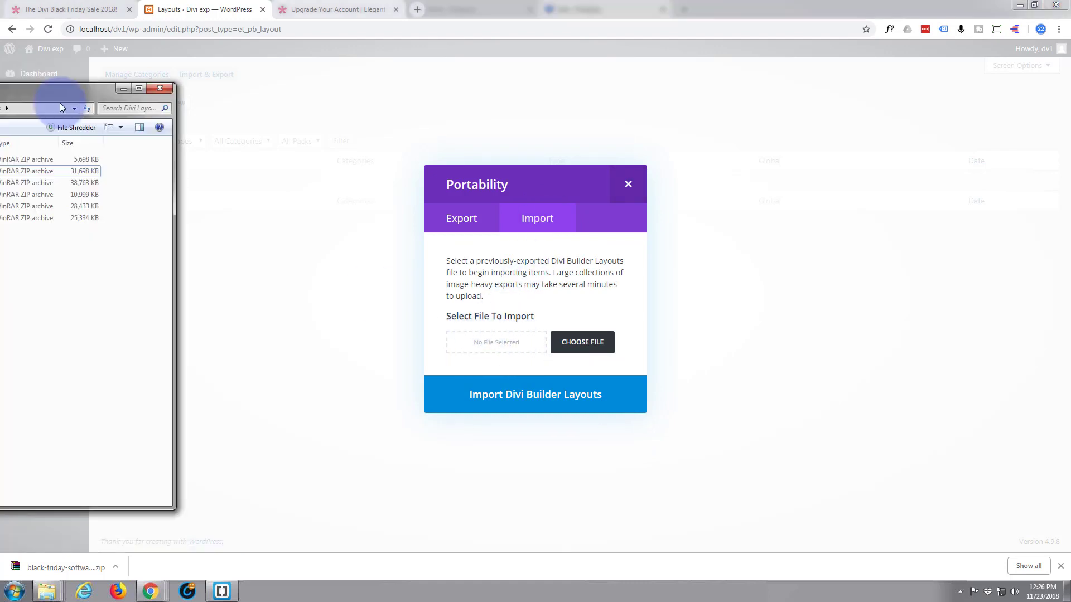
{"action": "left_click_drag", "start_coordinate": [59, 102], "coordinate": [426, 88]}
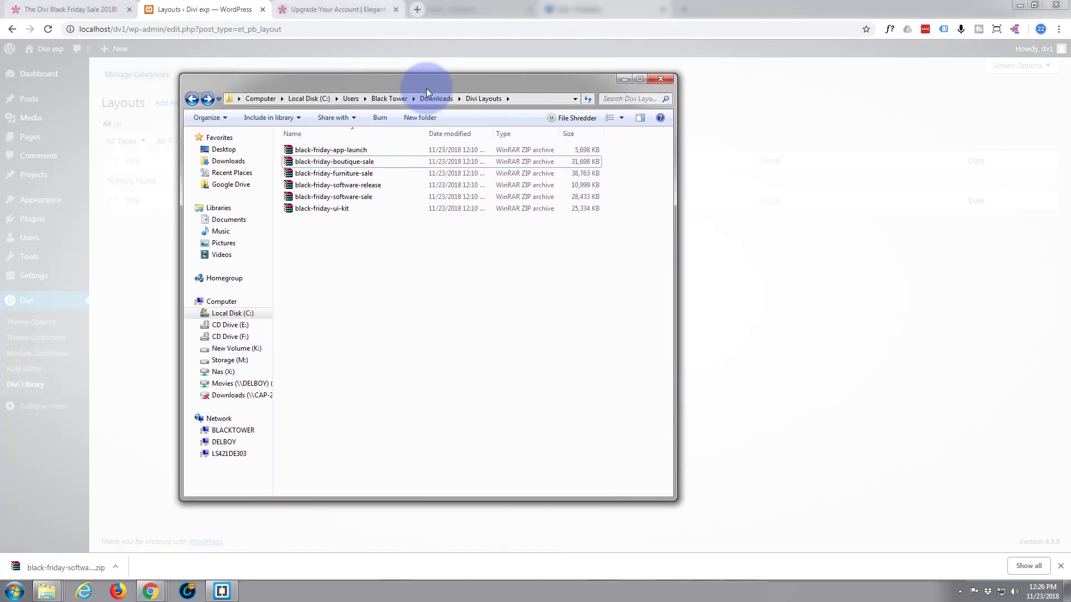
{"action": "right_click", "coordinate": [294, 211]}
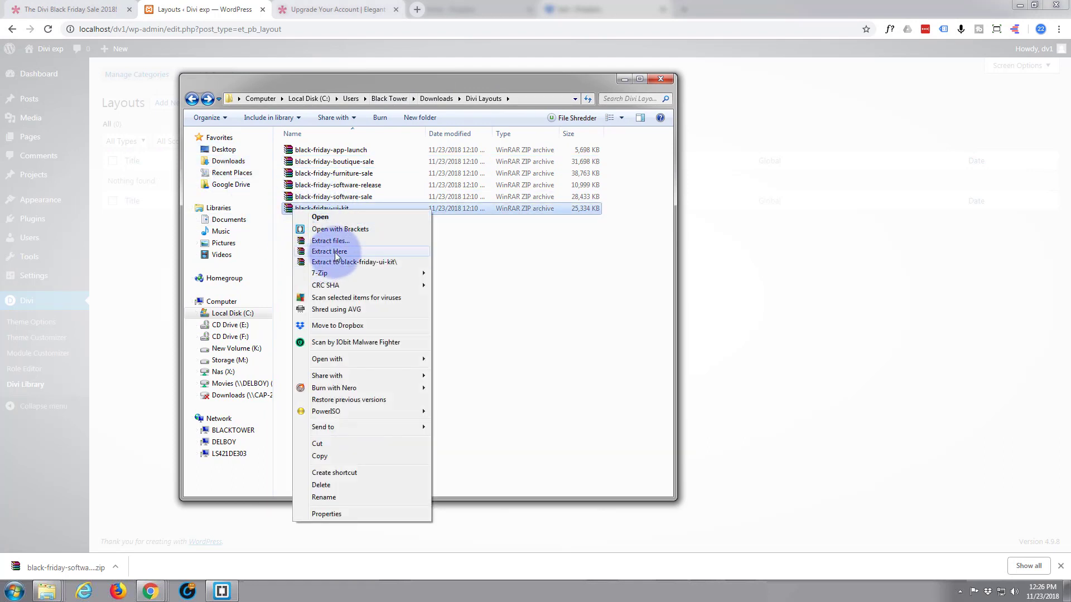
{"action": "left_click", "coordinate": [292, 199]}
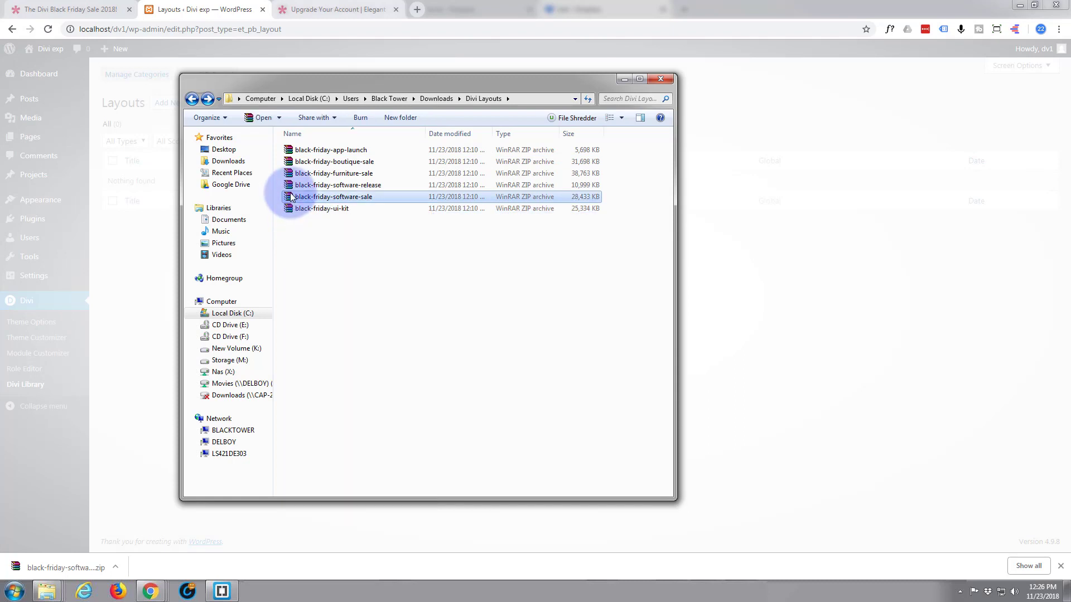
{"action": "right_click", "coordinate": [291, 196]}
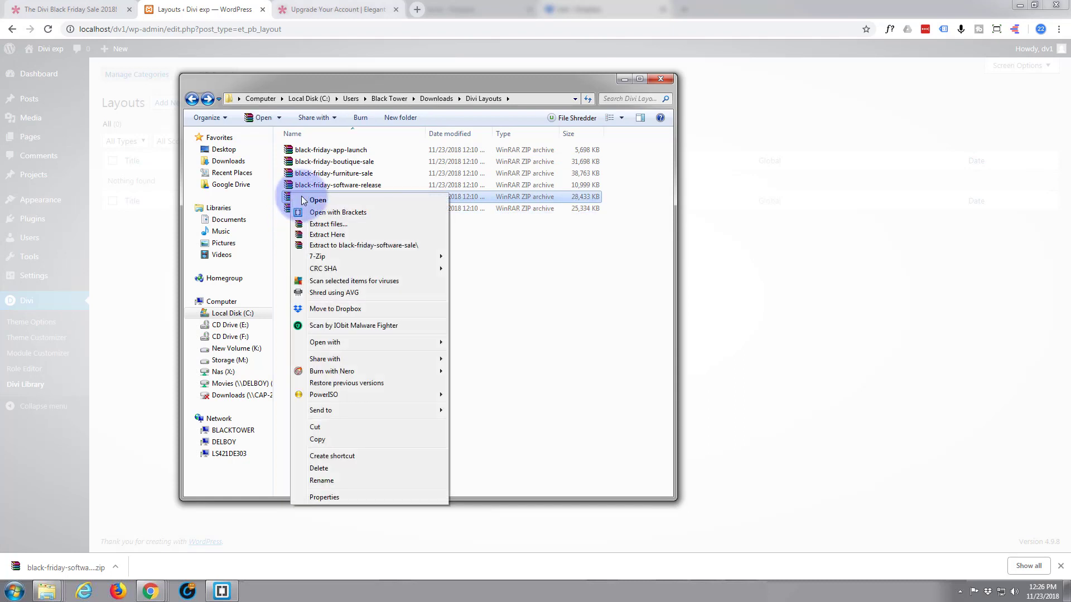
{"action": "left_click", "coordinate": [337, 235]}
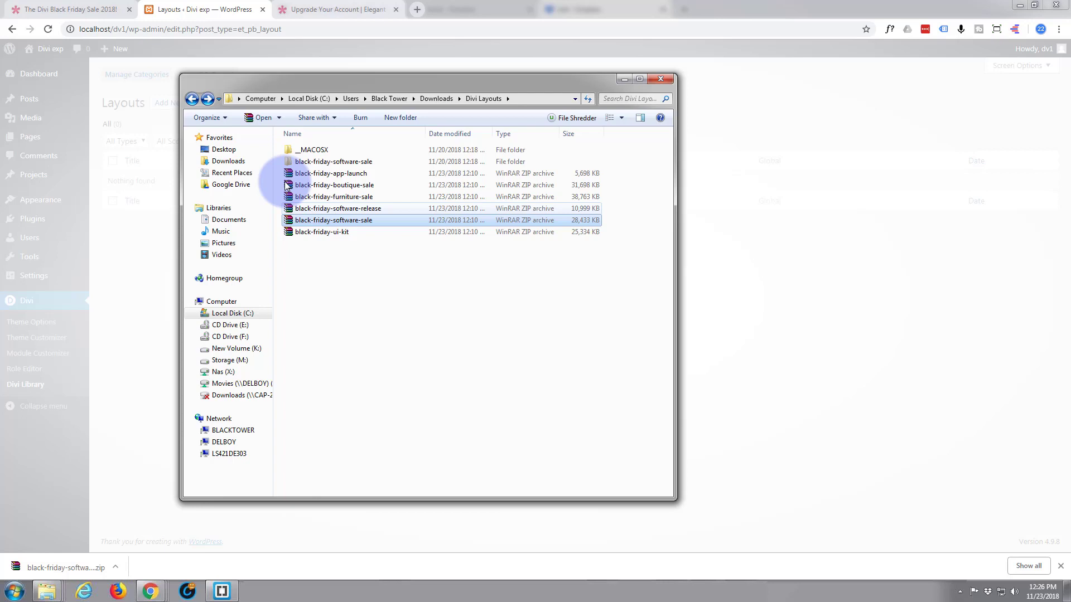
Step: Navigate into black-friday-software-sale > Imports and select software-sale-landing-page
{"action": "left_click", "coordinate": [287, 150]}
{"action": "double_click", "coordinate": [287, 150]}
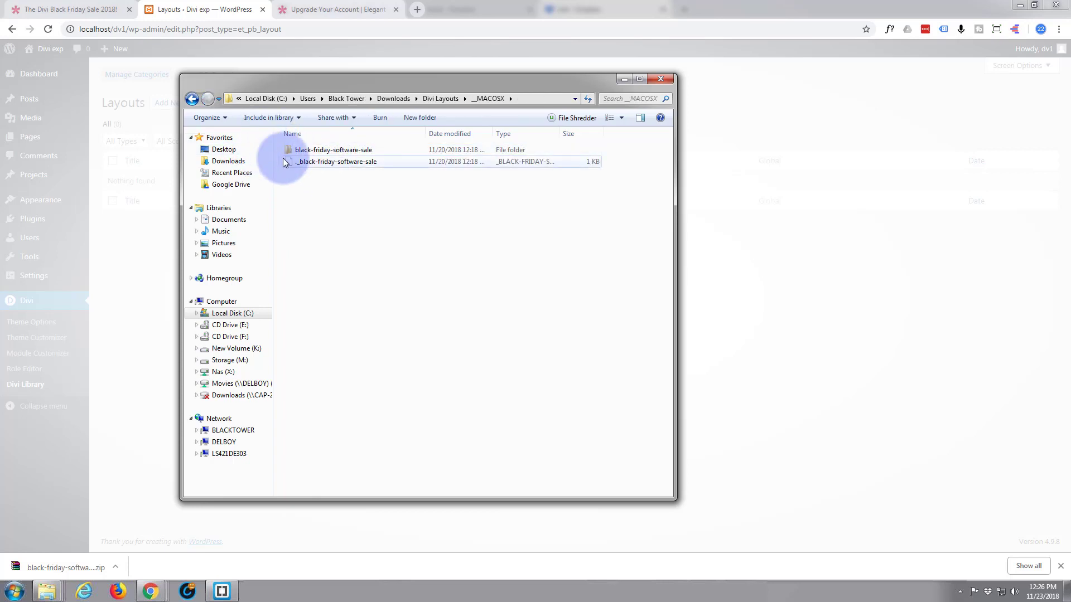
{"action": "left_click", "coordinate": [192, 99]}
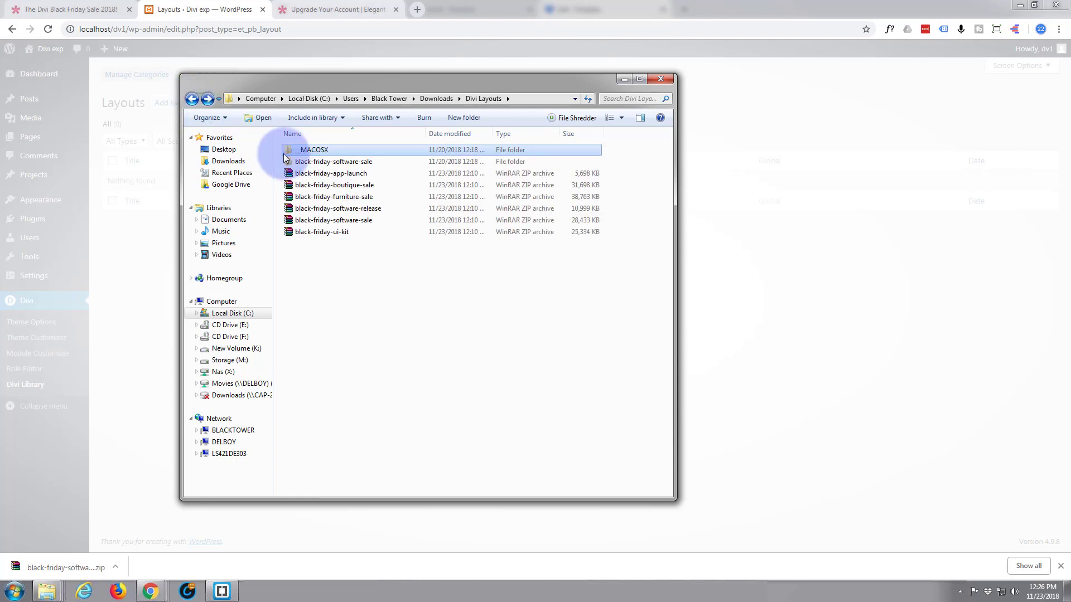
{"action": "double_click", "coordinate": [289, 161]}
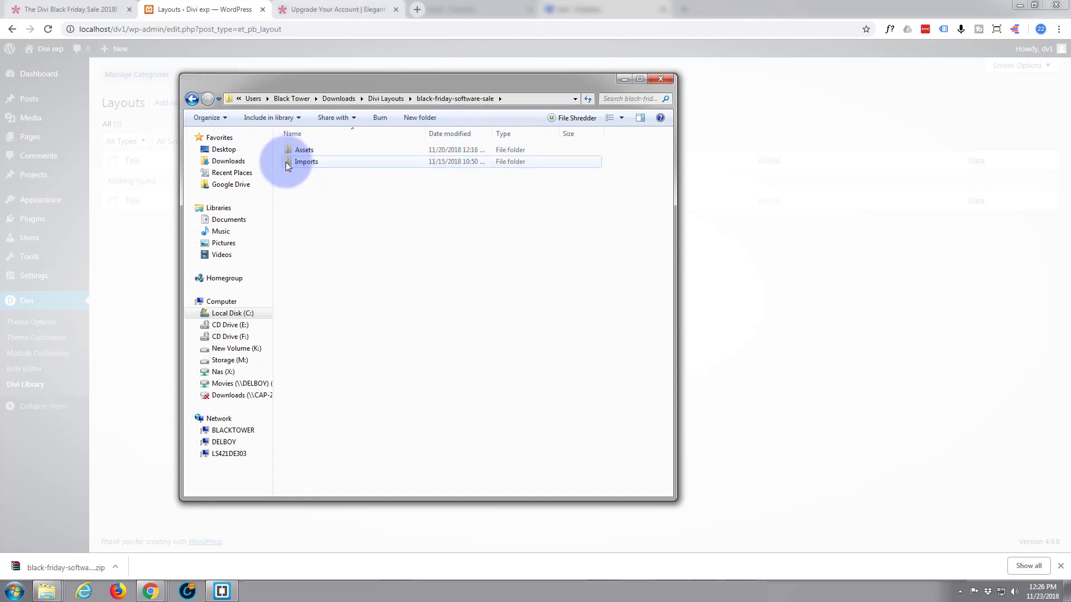
{"action": "double_click", "coordinate": [287, 155]}
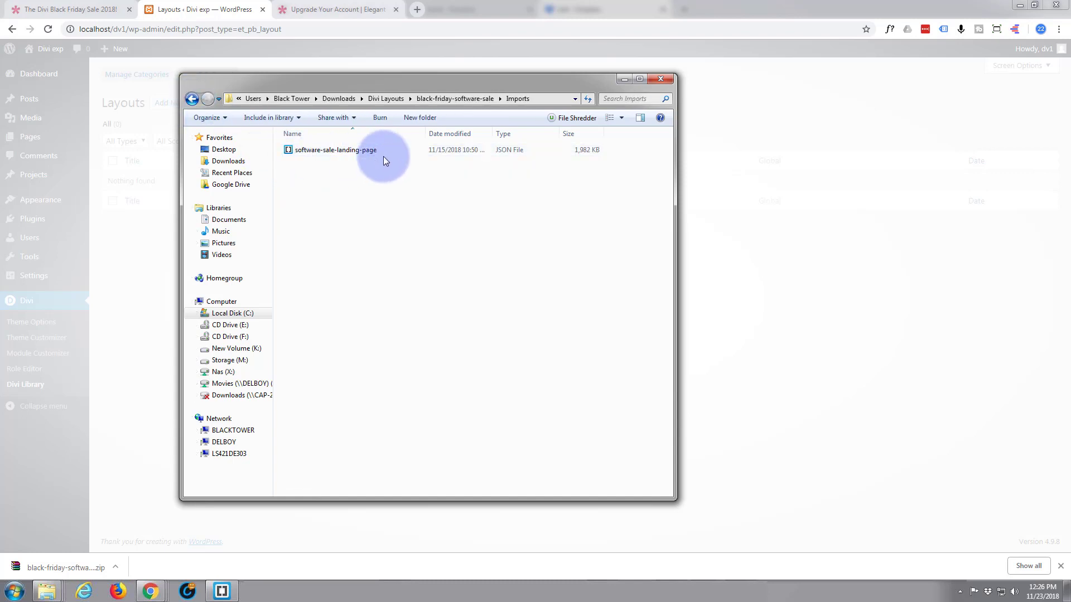
{"action": "left_click", "coordinate": [311, 152]}
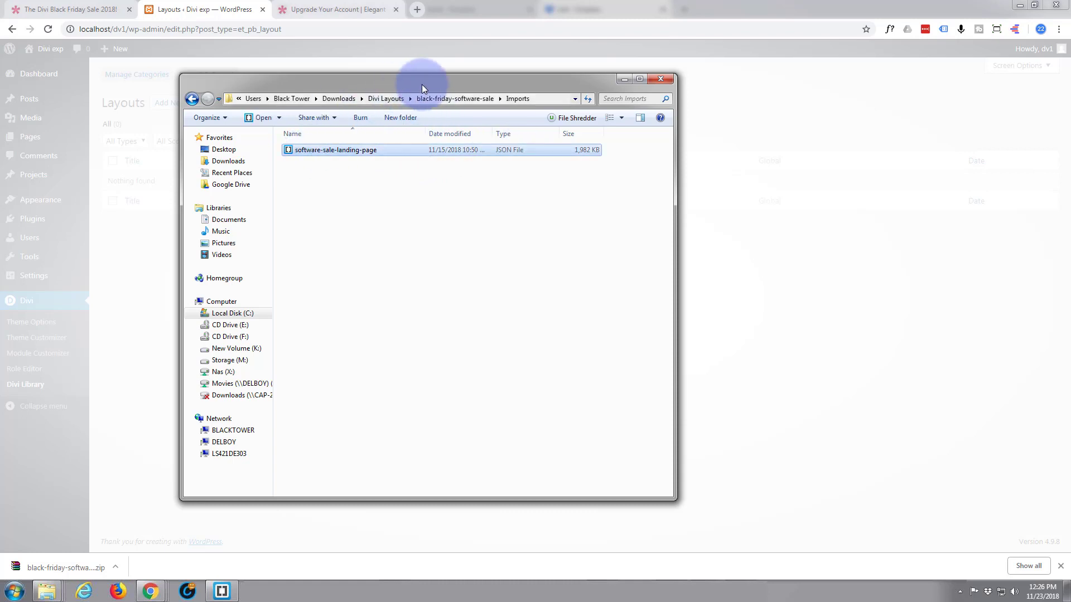
Step: Drop software-sale-landing-page onto the Portability import zone and run Import Divi Builder Layouts
{"action": "mouse_move", "coordinate": [403, 90]}
{"action": "left_mouse_down"}
{"action": "mouse_move", "coordinate": [0, 196]}
{"action": "mouse_move", "coordinate": [0, 150]}
{"action": "left_mouse_up"}
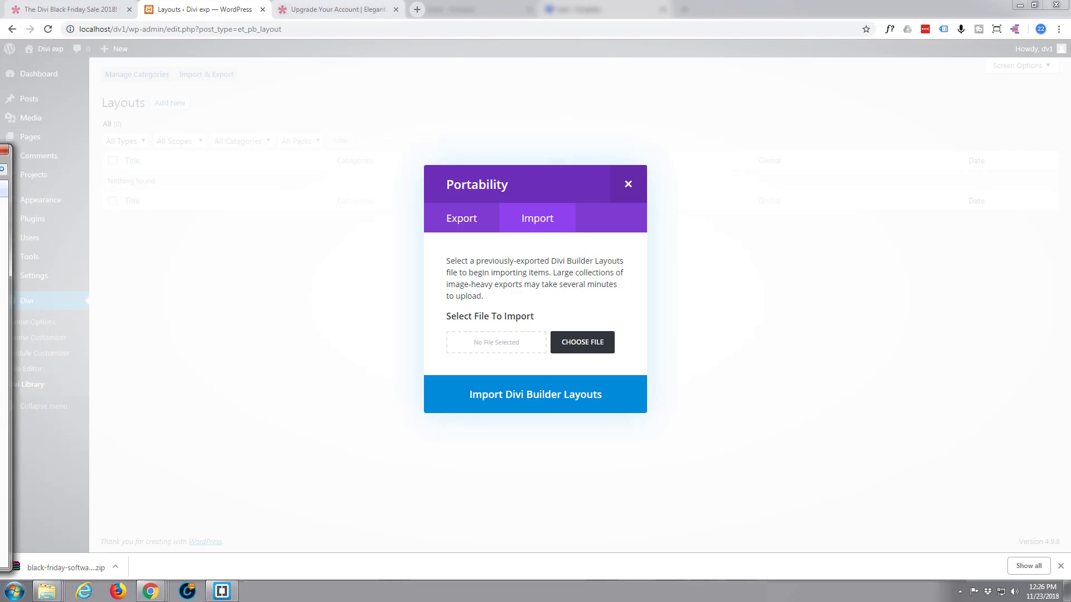
{"action": "left_click_drag", "start_coordinate": [4, 189], "coordinate": [491, 347]}
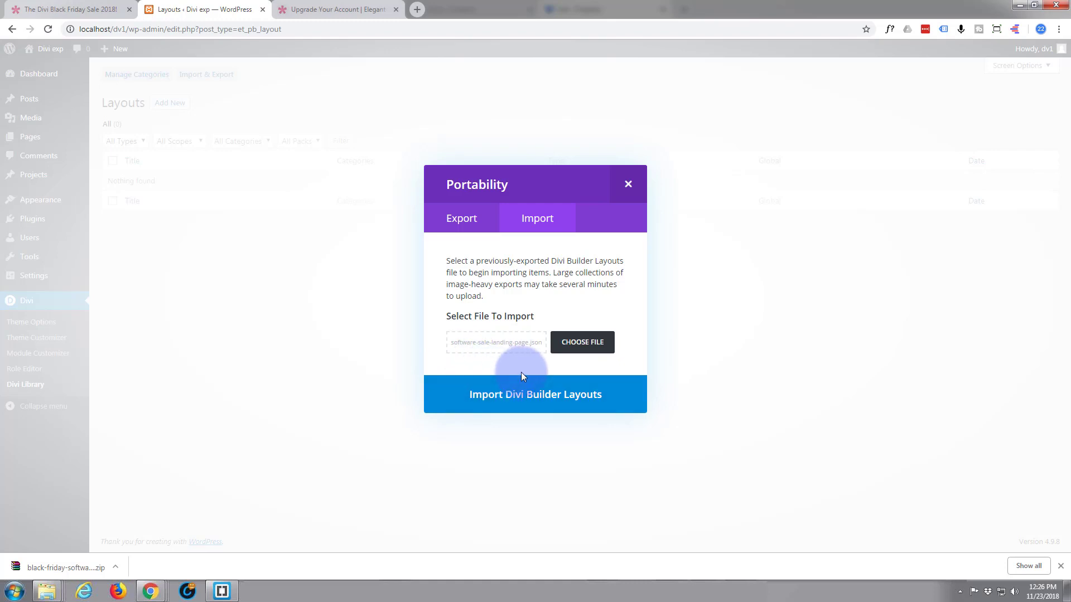
{"action": "left_click", "coordinate": [546, 402]}
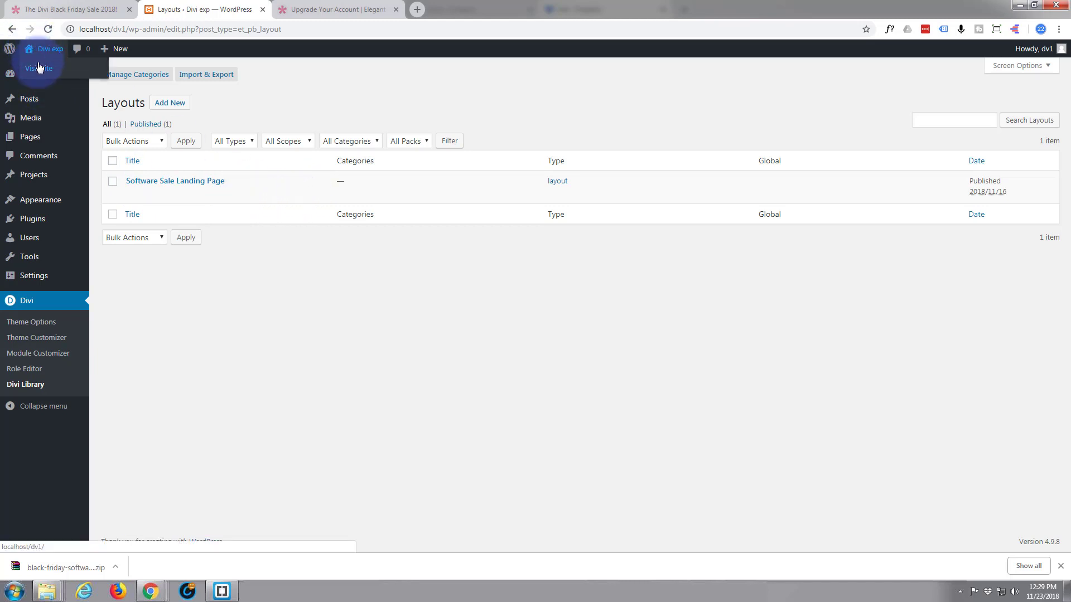
{"action": "mouse_move", "coordinate": [46, 49]}
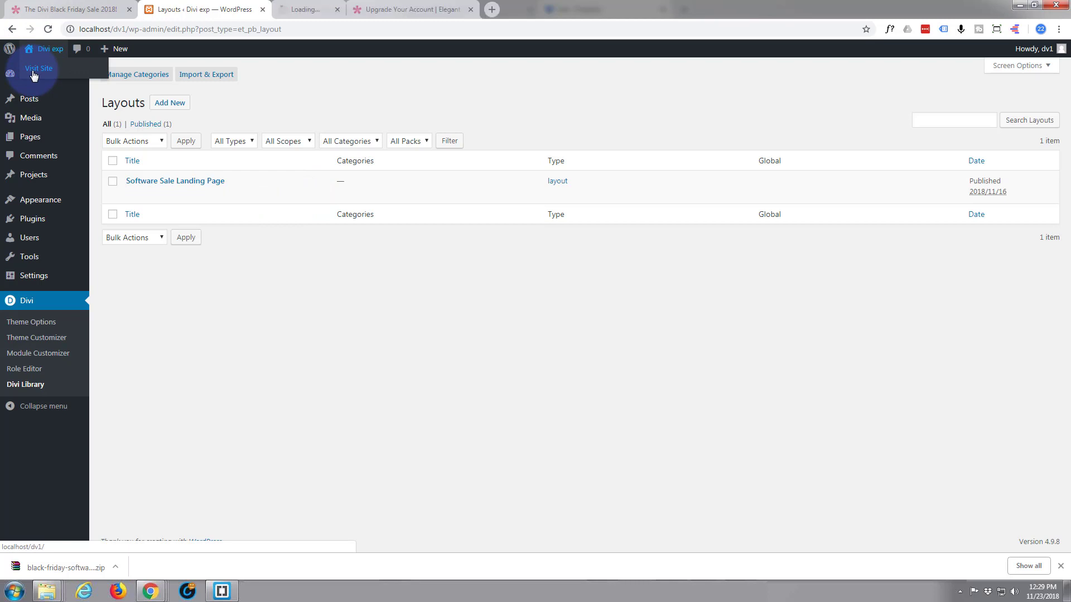
Step: Open the live High Fashion site in a new tab and scroll through its homepage
{"action": "middle_click", "coordinate": [35, 70]}
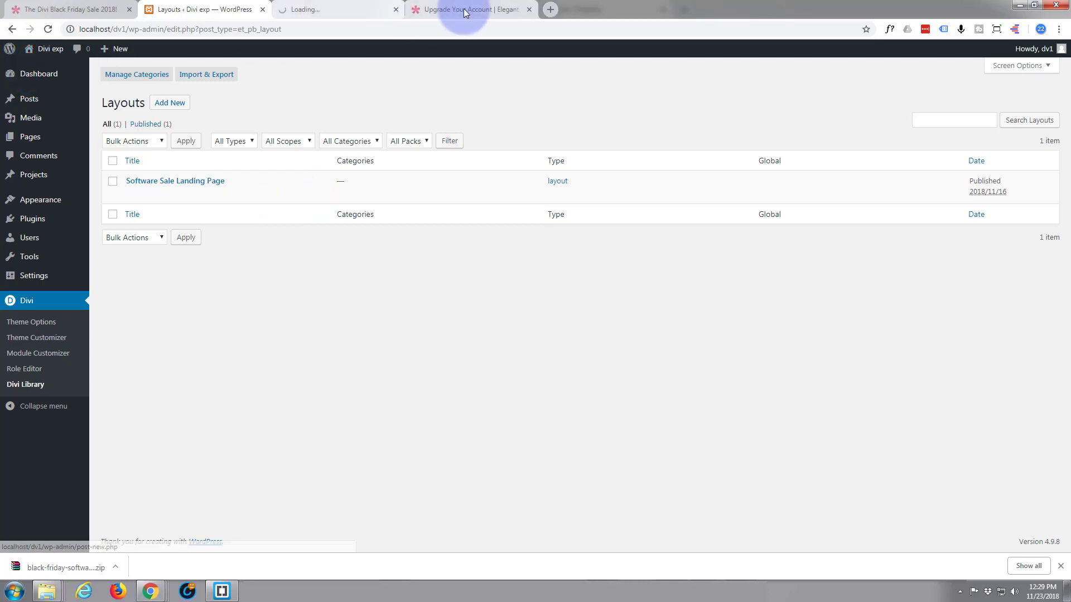
{"action": "left_click", "coordinate": [353, 10]}
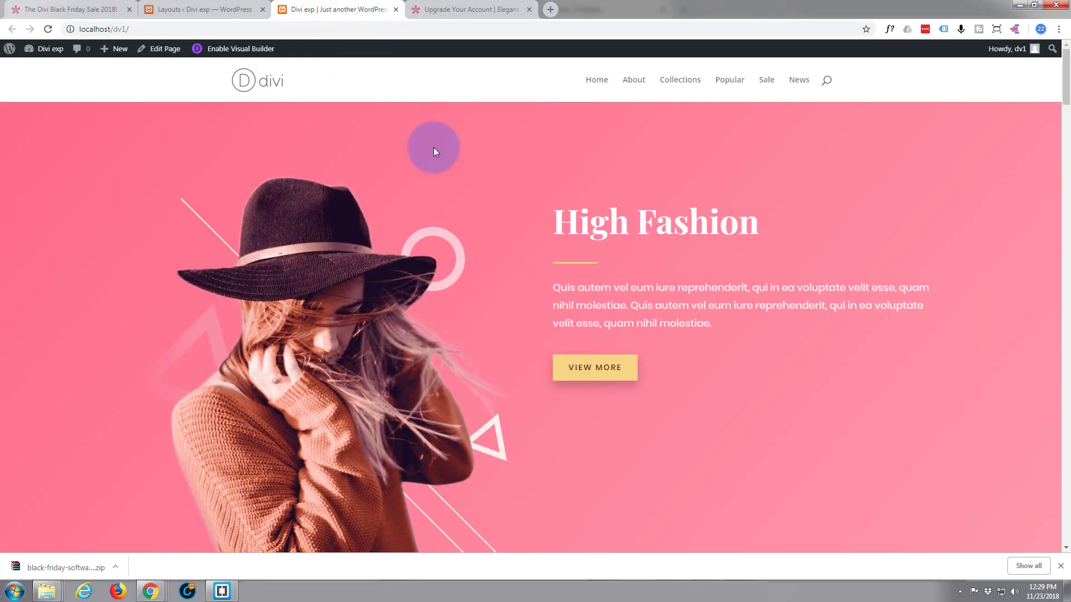
{"action": "scroll", "coordinate": [434, 147], "scroll_direction": "down", "scroll_amount": 2}
{"action": "scroll", "coordinate": [434, 148], "scroll_direction": "down", "scroll_amount": 2}
{"action": "scroll", "coordinate": [434, 148], "scroll_direction": "down", "scroll_amount": 2}
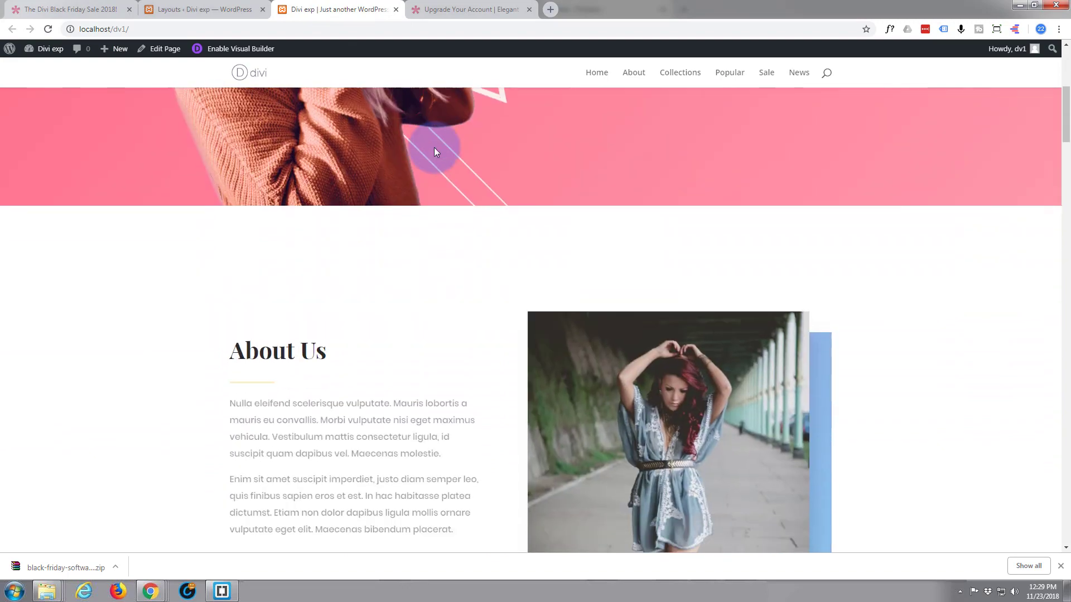
{"action": "scroll", "coordinate": [434, 147], "scroll_direction": "down", "scroll_amount": 4}
{"action": "scroll", "coordinate": [434, 146], "scroll_direction": "down", "scroll_amount": 3}
{"action": "scroll", "coordinate": [434, 146], "scroll_direction": "down", "scroll_amount": 2}
{"action": "scroll", "coordinate": [434, 146], "scroll_direction": "down", "scroll_amount": 3}
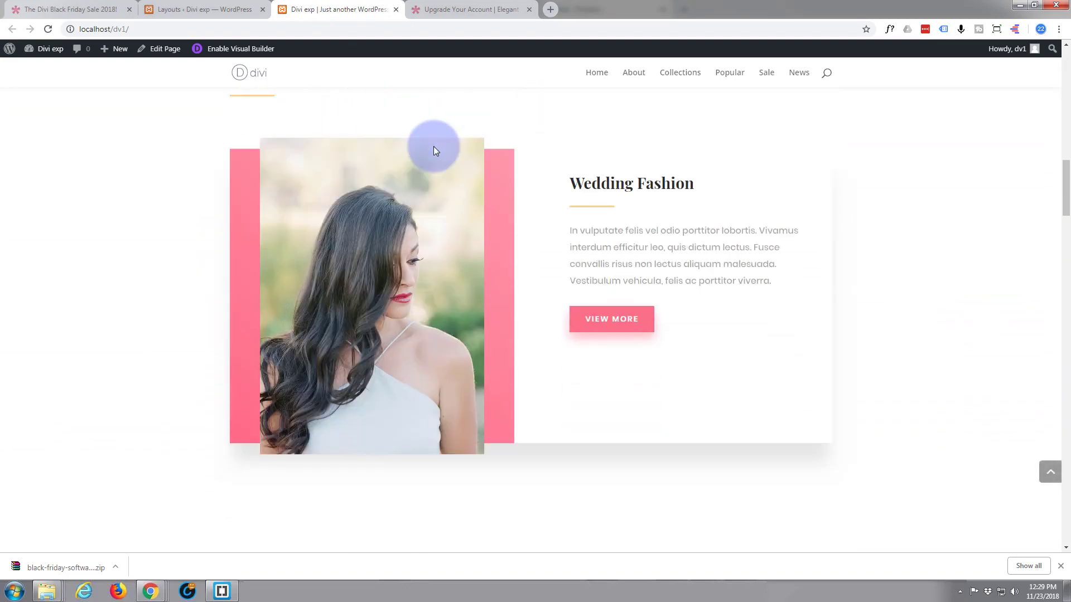
{"action": "scroll", "coordinate": [433, 146], "scroll_direction": "down", "scroll_amount": 4}
{"action": "scroll", "coordinate": [433, 146], "scroll_direction": "down", "scroll_amount": 2}
{"action": "scroll", "coordinate": [433, 147], "scroll_direction": "down", "scroll_amount": 4}
{"action": "scroll", "coordinate": [433, 146], "scroll_direction": "down", "scroll_amount": 3}
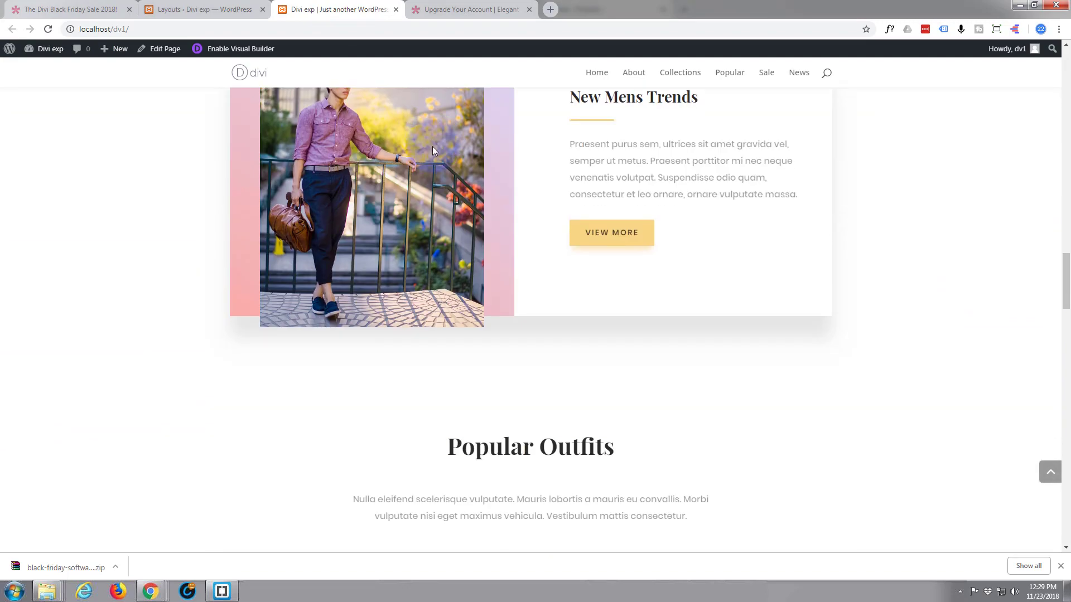
{"action": "scroll", "coordinate": [433, 147], "scroll_direction": "up", "scroll_amount": 3}
{"action": "scroll", "coordinate": [433, 146], "scroll_direction": "up", "scroll_amount": 4}
{"action": "scroll", "coordinate": [433, 147], "scroll_direction": "up", "scroll_amount": 4}
{"action": "scroll", "coordinate": [433, 146], "scroll_direction": "up", "scroll_amount": 4}
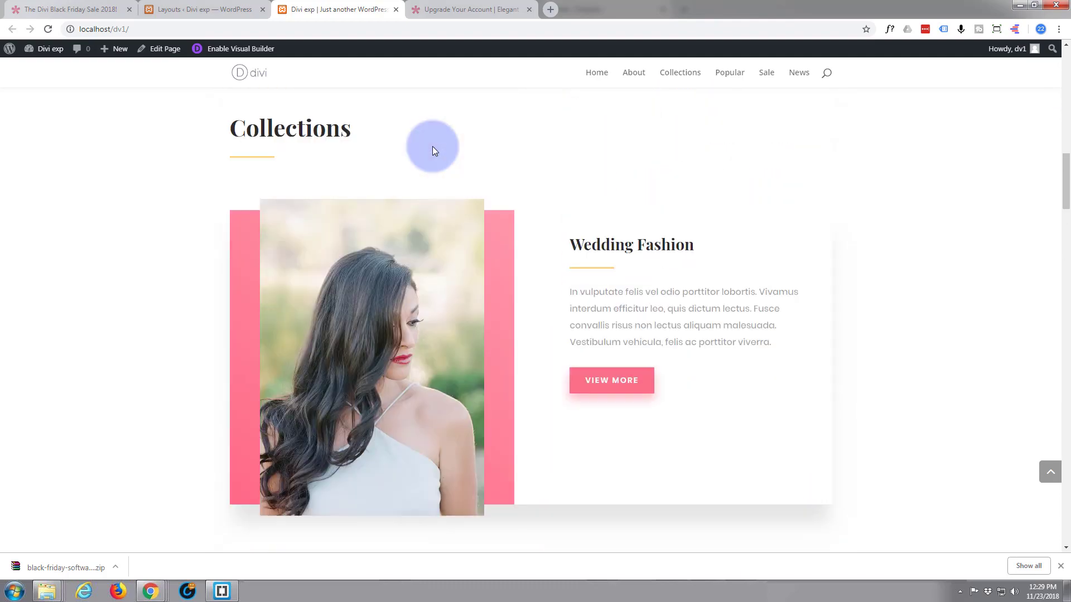
{"action": "scroll", "coordinate": [433, 147], "scroll_direction": "up", "scroll_amount": 4}
{"action": "scroll", "coordinate": [433, 146], "scroll_direction": "up", "scroll_amount": 3}
{"action": "scroll", "coordinate": [433, 146], "scroll_direction": "up", "scroll_amount": 4}
{"action": "scroll", "coordinate": [433, 145], "scroll_direction": "up", "scroll_amount": 4}
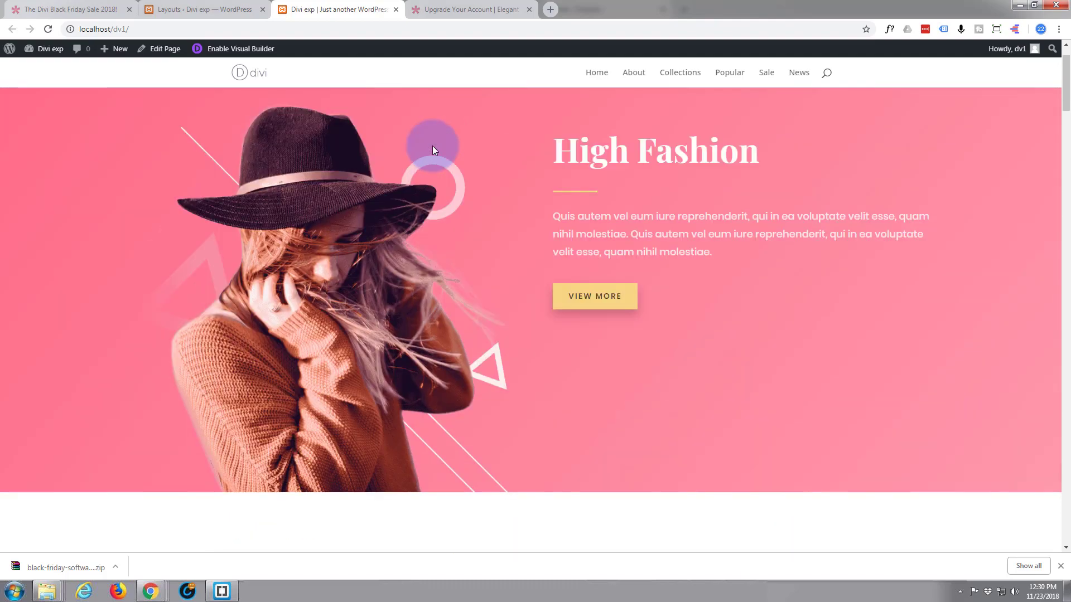
{"action": "scroll", "coordinate": [432, 149], "scroll_direction": "up", "scroll_amount": 1}
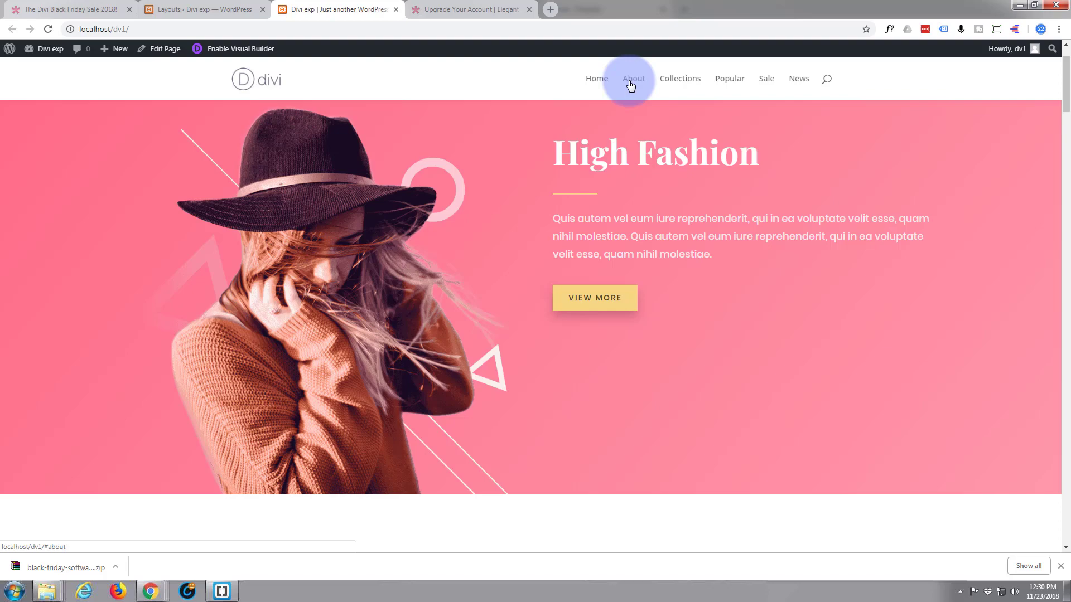
Step: Jump to the About and Collections sections, then return to the Divi Library tab
{"action": "left_click", "coordinate": [631, 83]}
{"action": "left_click", "coordinate": [696, 78]}
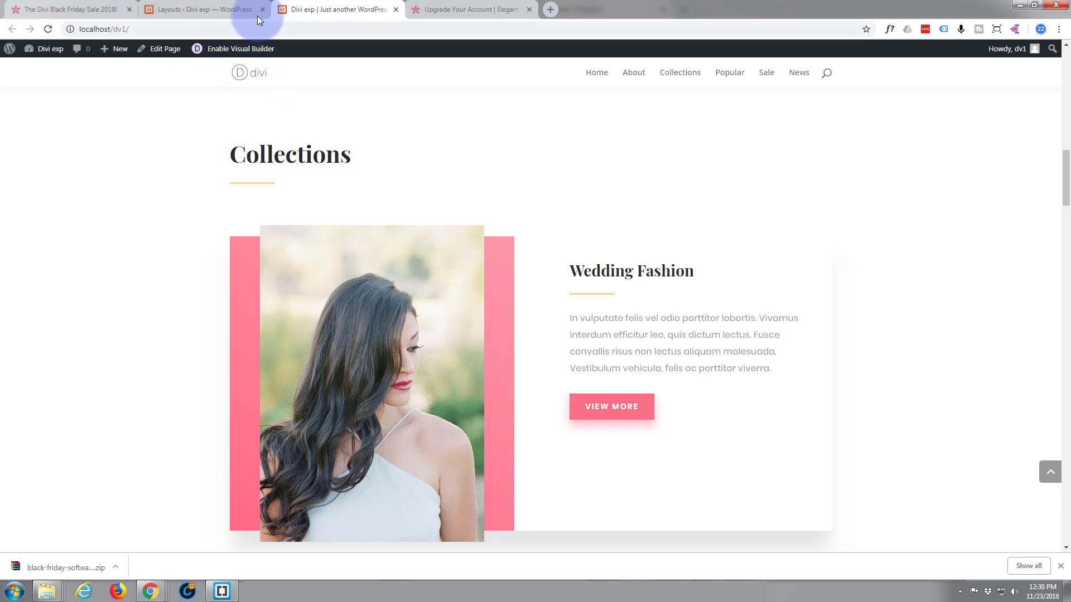
{"action": "left_click", "coordinate": [211, 11]}
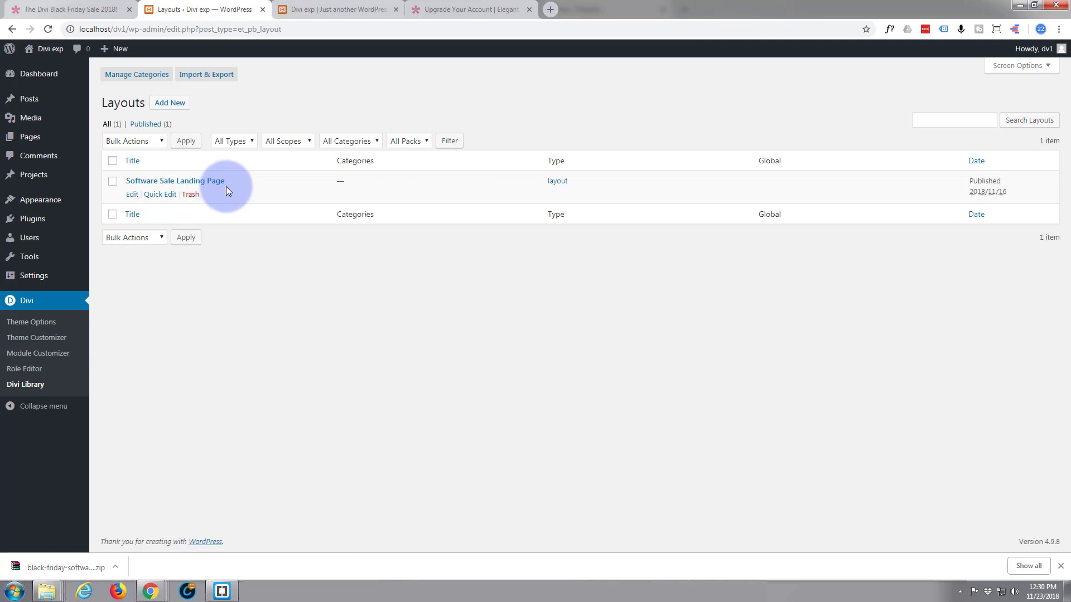
Step: Add a new page titled 'software', enable the Divi Builder, and bring up Load Layout
{"action": "mouse_move", "coordinate": [31, 136]}
{"action": "left_click", "coordinate": [35, 143]}
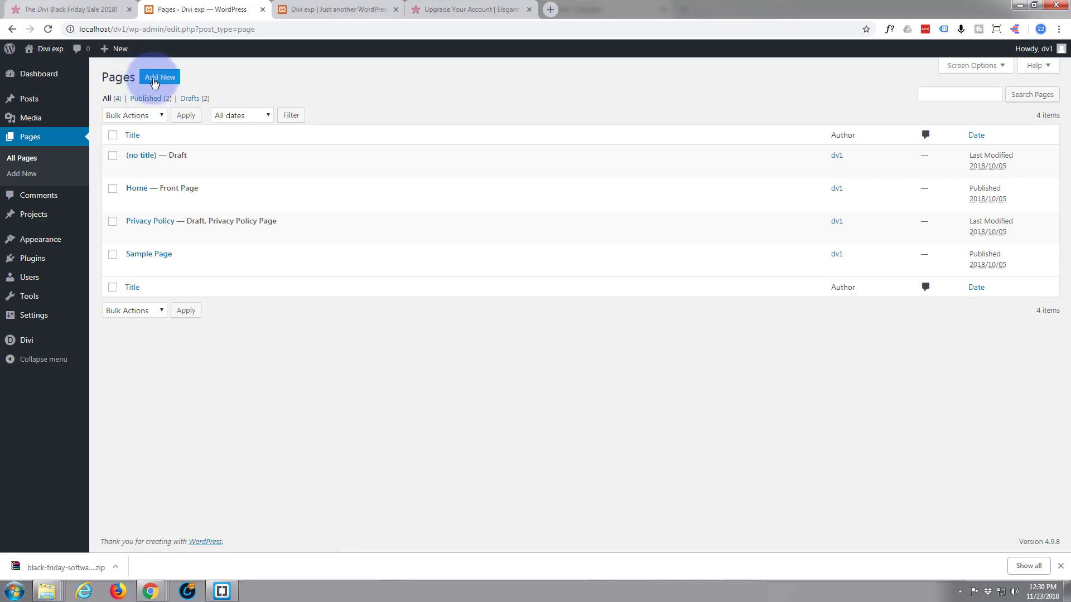
{"action": "left_click", "coordinate": [159, 82]}
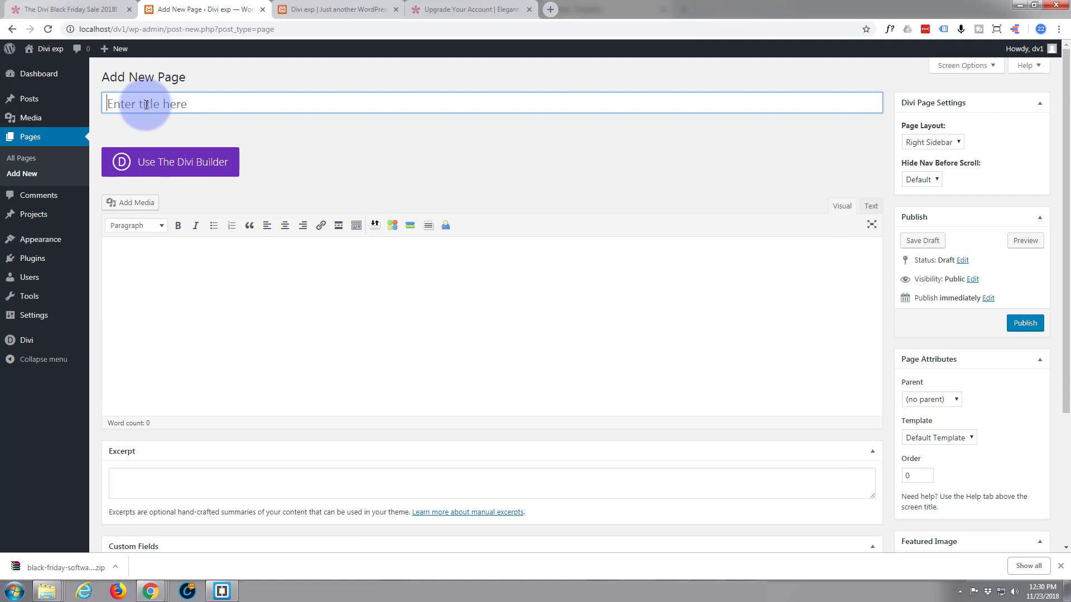
{"action": "type", "text": "software"}
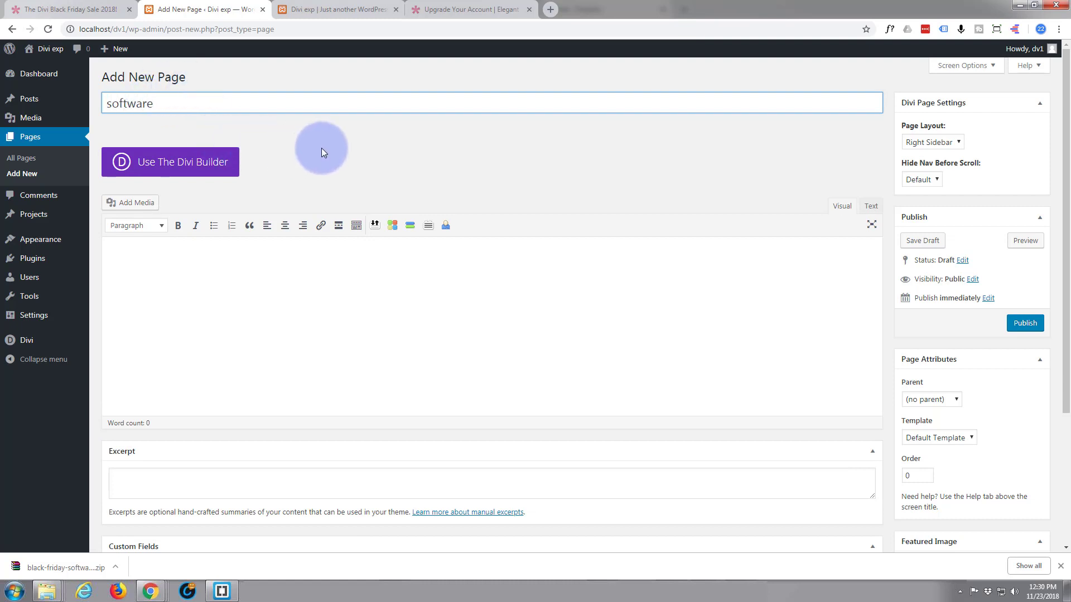
{"action": "left_click", "coordinate": [165, 172]}
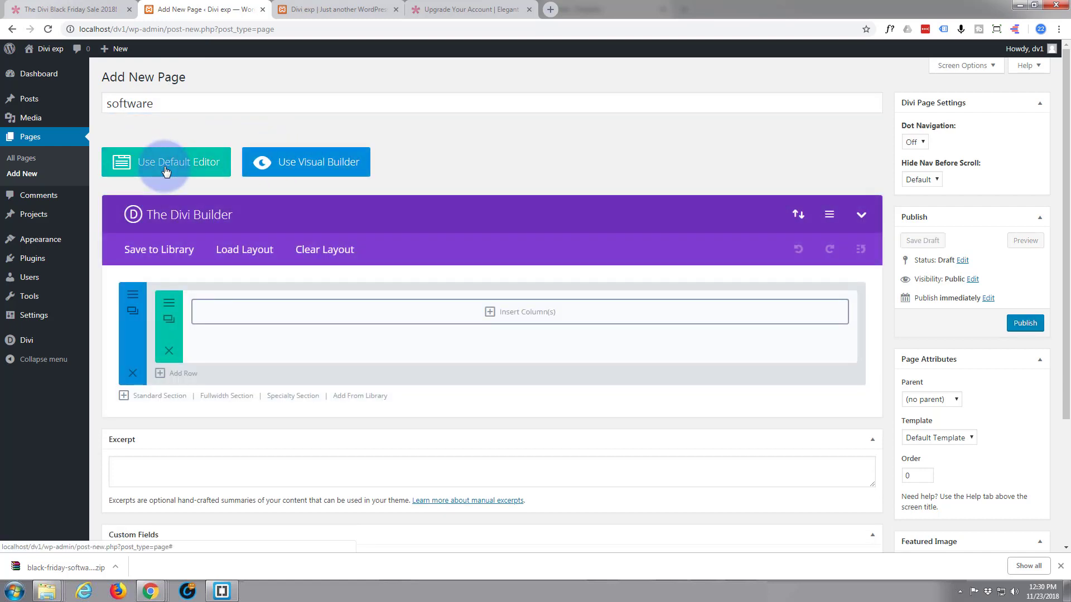
{"action": "left_click", "coordinate": [254, 256]}
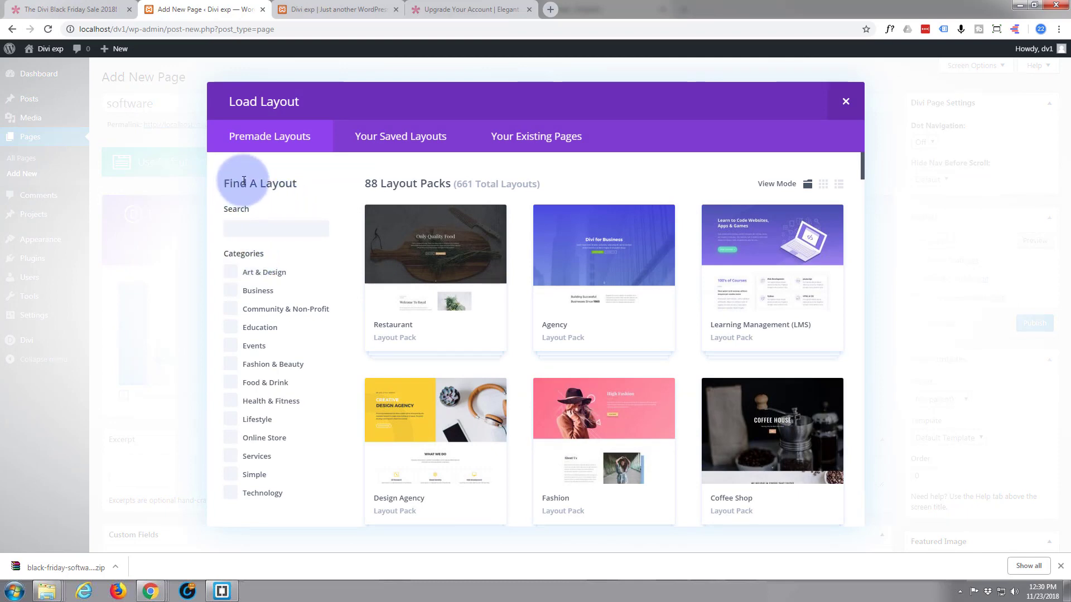
Step: Load Software Sale Landing Page from Your Saved Layouts and scroll through its sections
{"action": "left_click", "coordinate": [404, 143]}
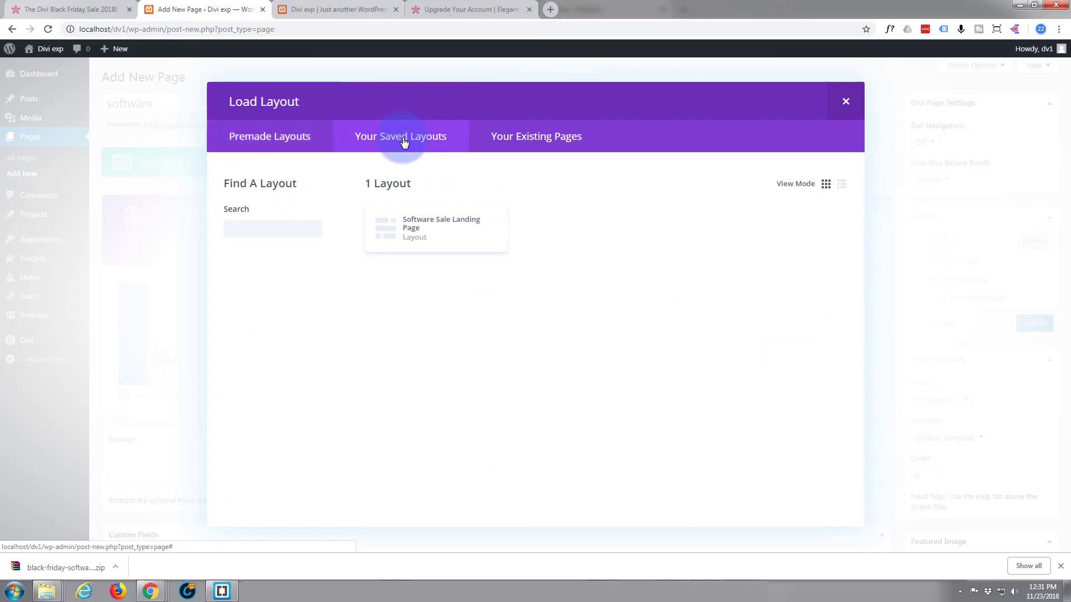
{"action": "left_click", "coordinate": [425, 237]}
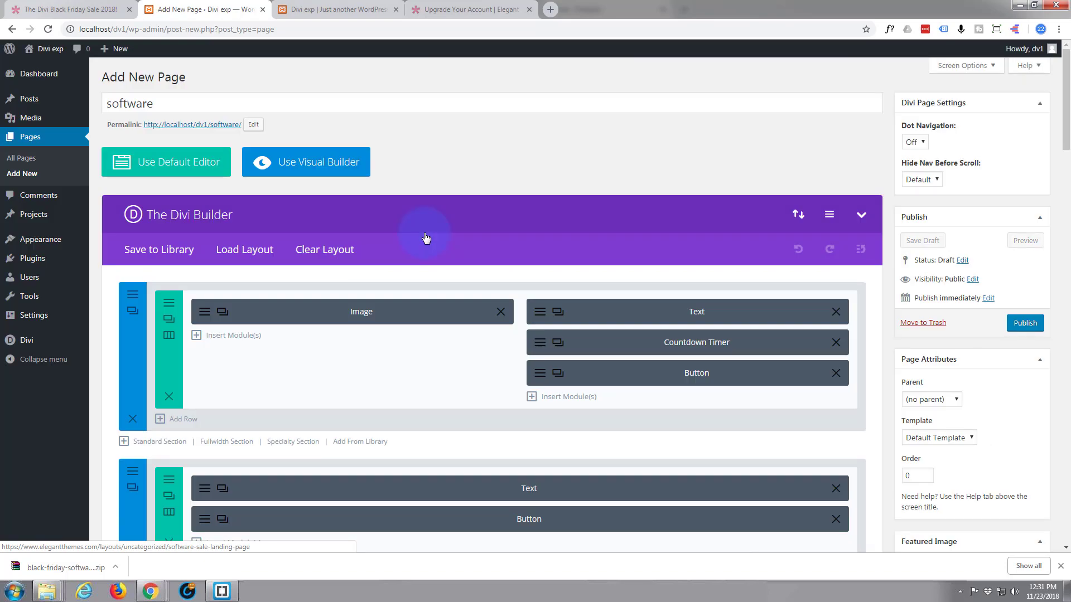
{"action": "scroll", "coordinate": [423, 239], "scroll_direction": "down", "scroll_amount": 1}
{"action": "scroll", "coordinate": [421, 237], "scroll_direction": "down", "scroll_amount": 4}
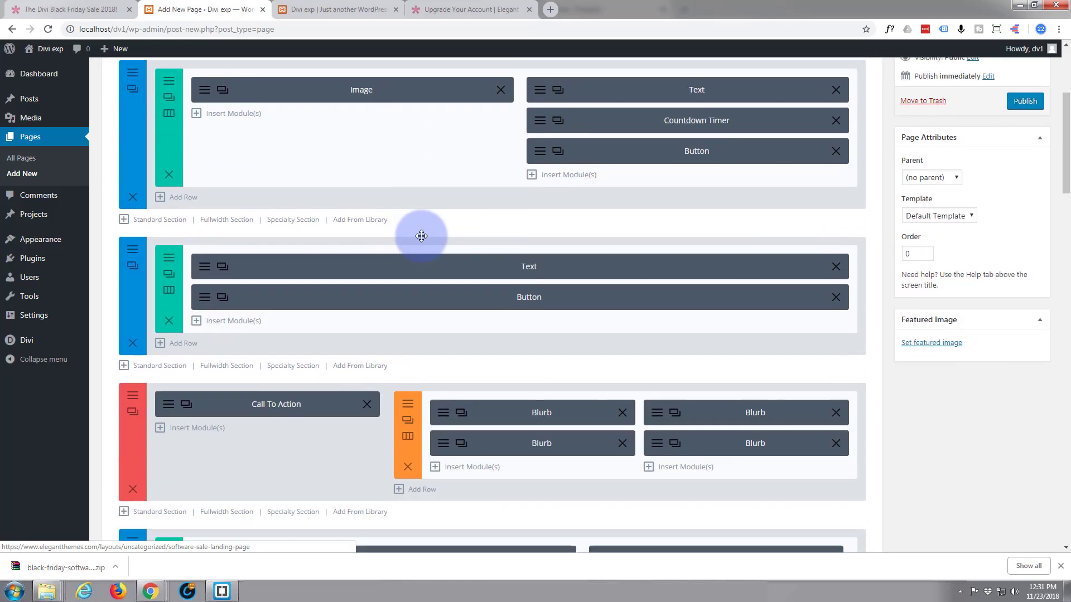
{"action": "scroll", "coordinate": [421, 237], "scroll_direction": "down", "scroll_amount": 4}
{"action": "scroll", "coordinate": [420, 239], "scroll_direction": "down", "scroll_amount": 3}
{"action": "scroll", "coordinate": [420, 238], "scroll_direction": "up", "scroll_amount": 3}
{"action": "scroll", "coordinate": [418, 241], "scroll_direction": "up", "scroll_amount": 3}
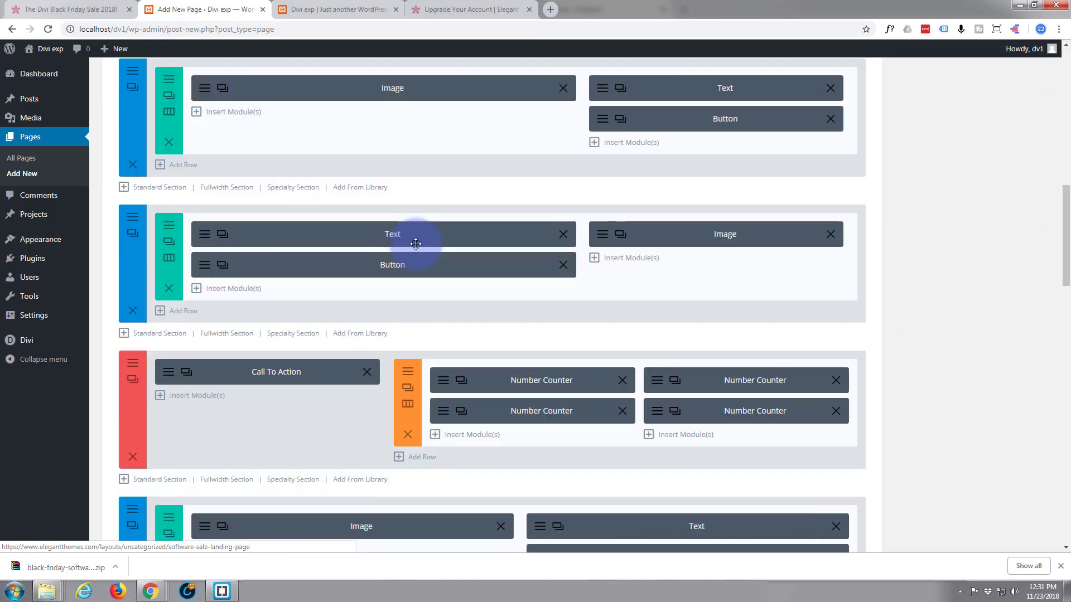
{"action": "scroll", "coordinate": [417, 243], "scroll_direction": "up", "scroll_amount": 3}
{"action": "scroll", "coordinate": [416, 246], "scroll_direction": "up", "scroll_amount": 5}
{"action": "scroll", "coordinate": [416, 246], "scroll_direction": "up", "scroll_amount": 3}
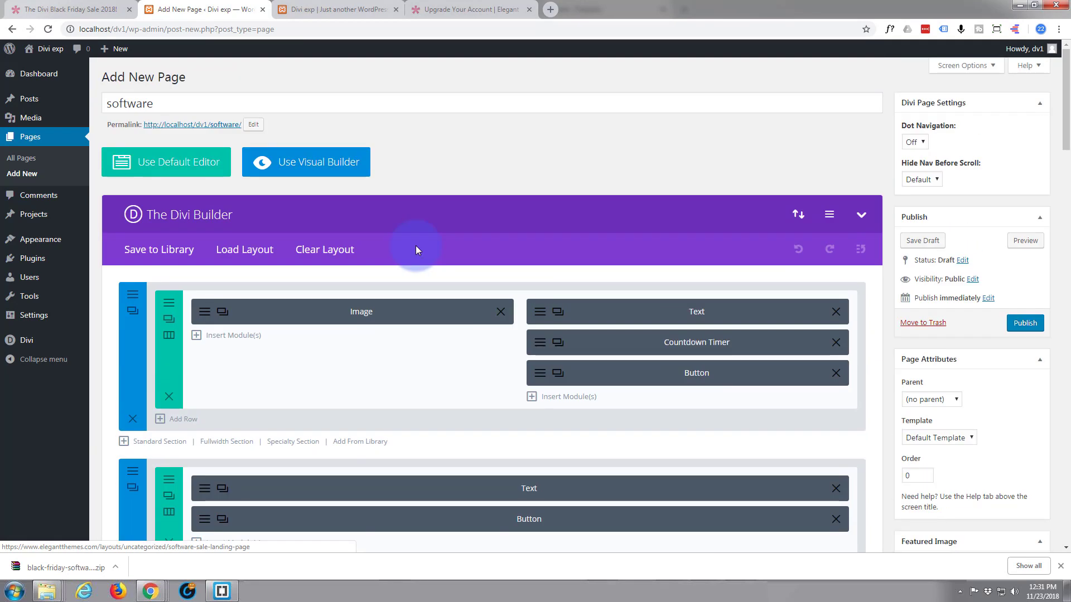
Step: Publish the software page and scroll through every section of its live preview
{"action": "left_click", "coordinate": [1029, 328]}
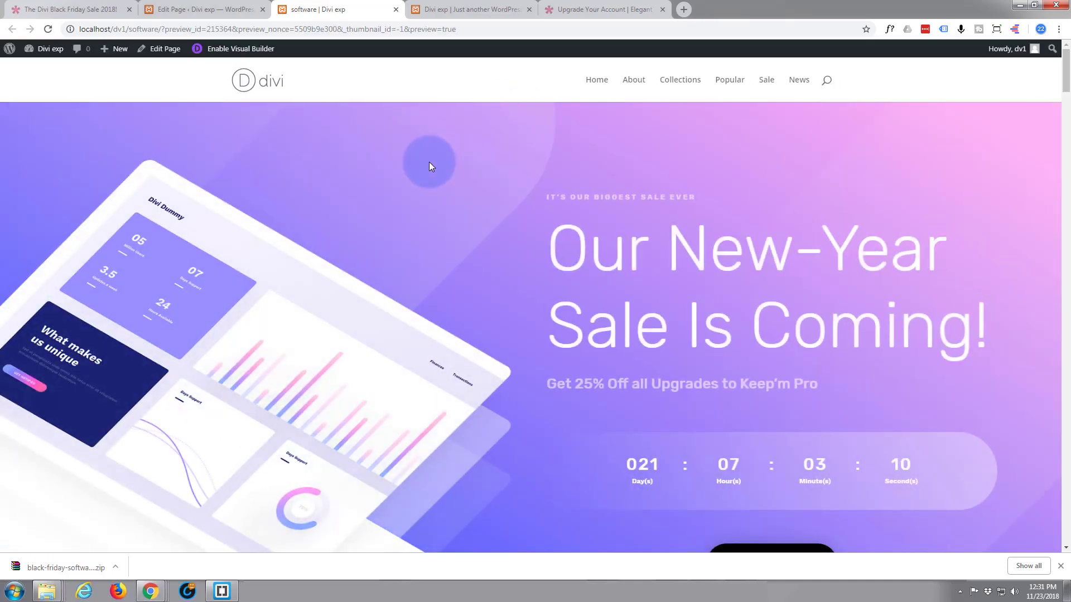
{"action": "scroll", "coordinate": [430, 159], "scroll_direction": "down", "scroll_amount": 5}
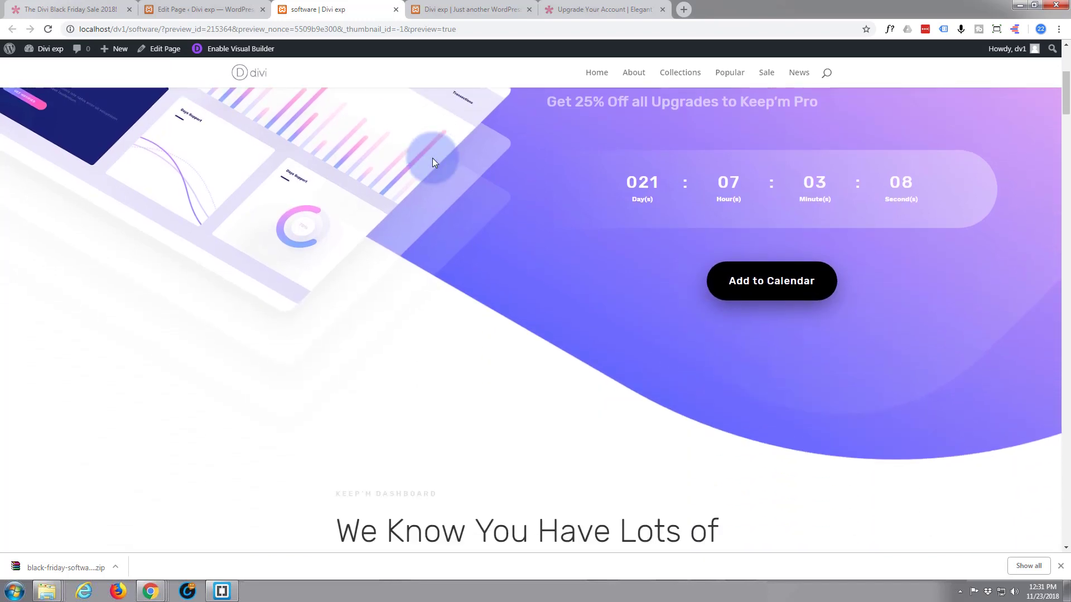
{"action": "scroll", "coordinate": [433, 158], "scroll_direction": "down", "scroll_amount": 2}
{"action": "scroll", "coordinate": [433, 159], "scroll_direction": "down", "scroll_amount": 2}
{"action": "scroll", "coordinate": [433, 158], "scroll_direction": "down", "scroll_amount": 2}
{"action": "scroll", "coordinate": [433, 159], "scroll_direction": "down", "scroll_amount": 4}
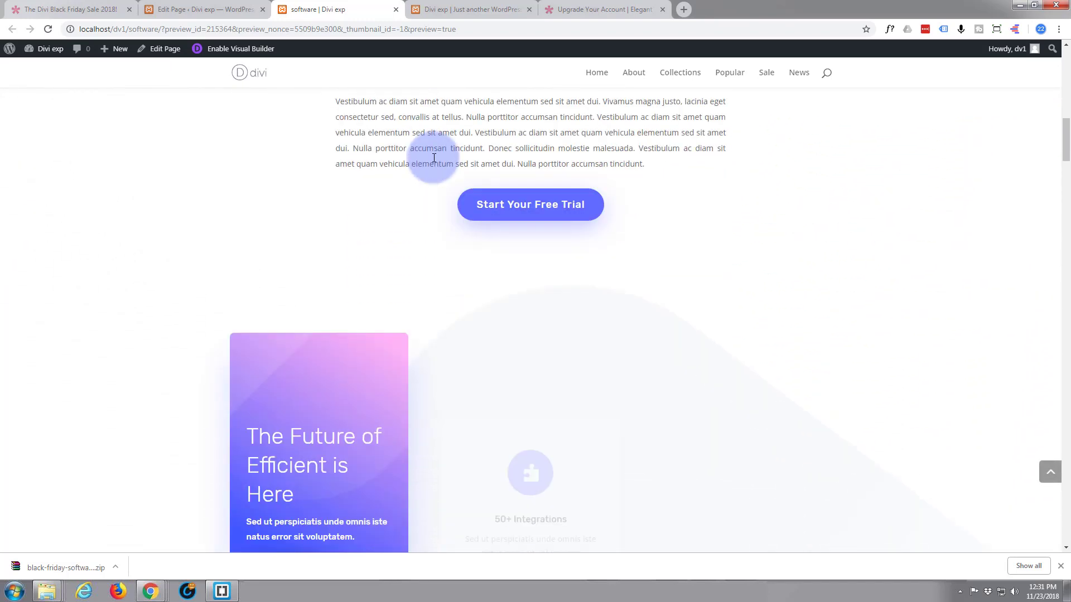
{"action": "scroll", "coordinate": [433, 158], "scroll_direction": "down", "scroll_amount": 2}
{"action": "scroll", "coordinate": [433, 159], "scroll_direction": "down", "scroll_amount": 2}
{"action": "scroll", "coordinate": [434, 158], "scroll_direction": "down", "scroll_amount": 3}
{"action": "scroll", "coordinate": [433, 158], "scroll_direction": "down", "scroll_amount": 3}
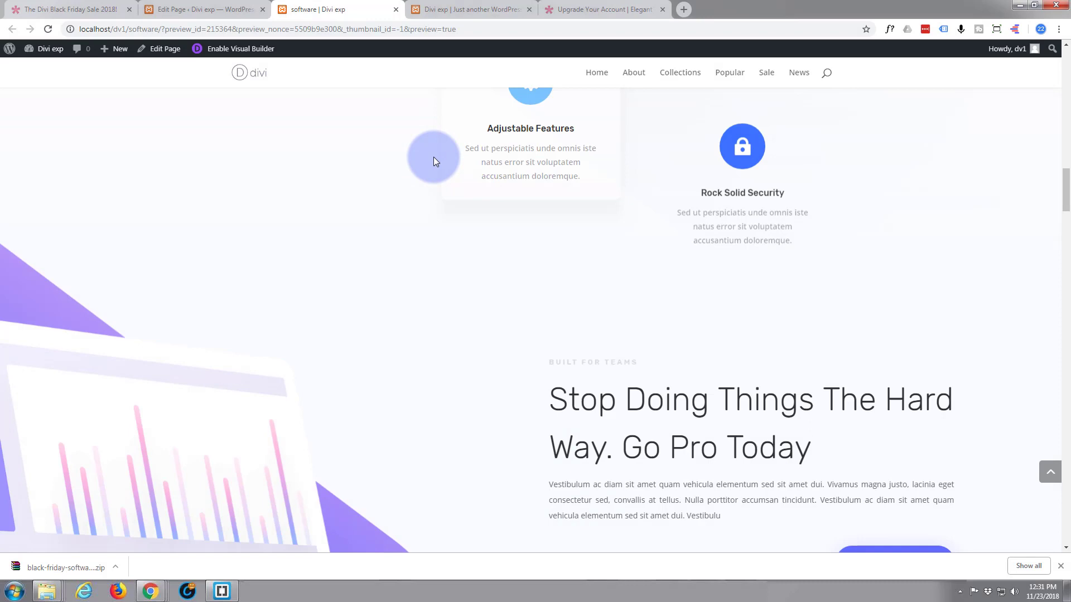
{"action": "scroll", "coordinate": [434, 158], "scroll_direction": "down", "scroll_amount": 3}
{"action": "scroll", "coordinate": [434, 158], "scroll_direction": "down", "scroll_amount": 2}
{"action": "scroll", "coordinate": [434, 159], "scroll_direction": "down", "scroll_amount": 3}
{"action": "scroll", "coordinate": [434, 159], "scroll_direction": "down", "scroll_amount": 3}
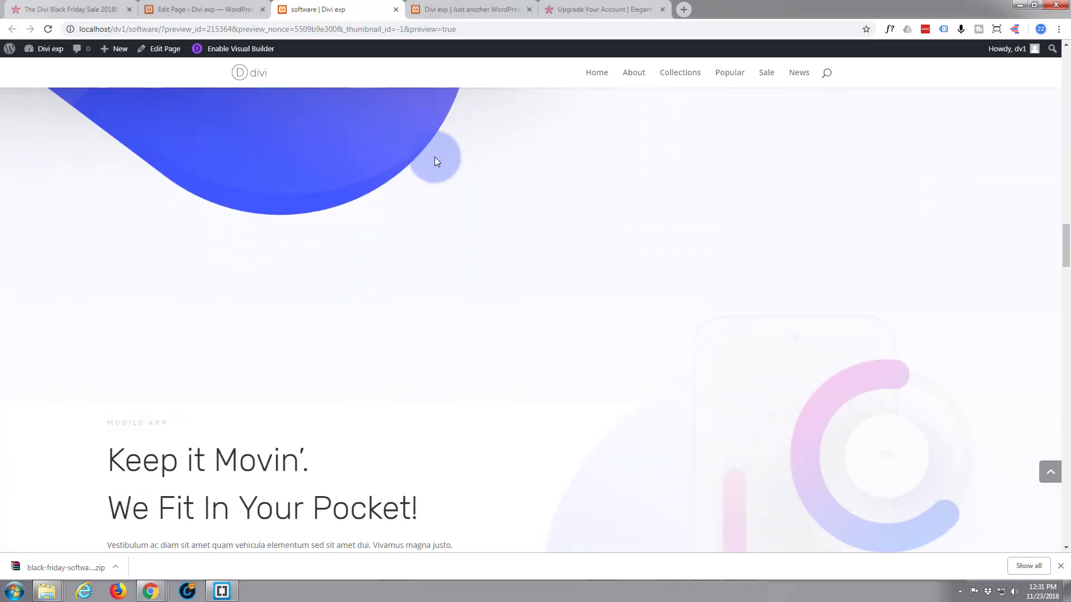
{"action": "scroll", "coordinate": [435, 161], "scroll_direction": "down", "scroll_amount": 3}
{"action": "scroll", "coordinate": [435, 161], "scroll_direction": "down", "scroll_amount": 4}
{"action": "scroll", "coordinate": [435, 160], "scroll_direction": "down", "scroll_amount": 3}
{"action": "scroll", "coordinate": [436, 161], "scroll_direction": "down", "scroll_amount": 2}
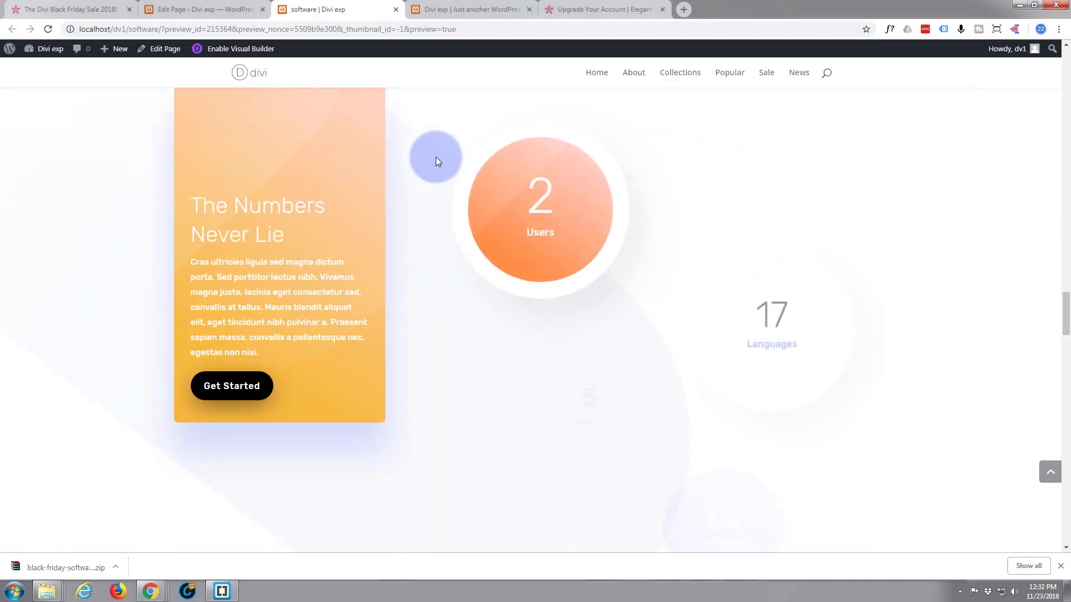
{"action": "scroll", "coordinate": [436, 161], "scroll_direction": "down", "scroll_amount": 4}
{"action": "scroll", "coordinate": [436, 161], "scroll_direction": "down", "scroll_amount": 3}
{"action": "scroll", "coordinate": [436, 161], "scroll_direction": "down", "scroll_amount": 3}
{"action": "scroll", "coordinate": [436, 161], "scroll_direction": "down", "scroll_amount": 3}
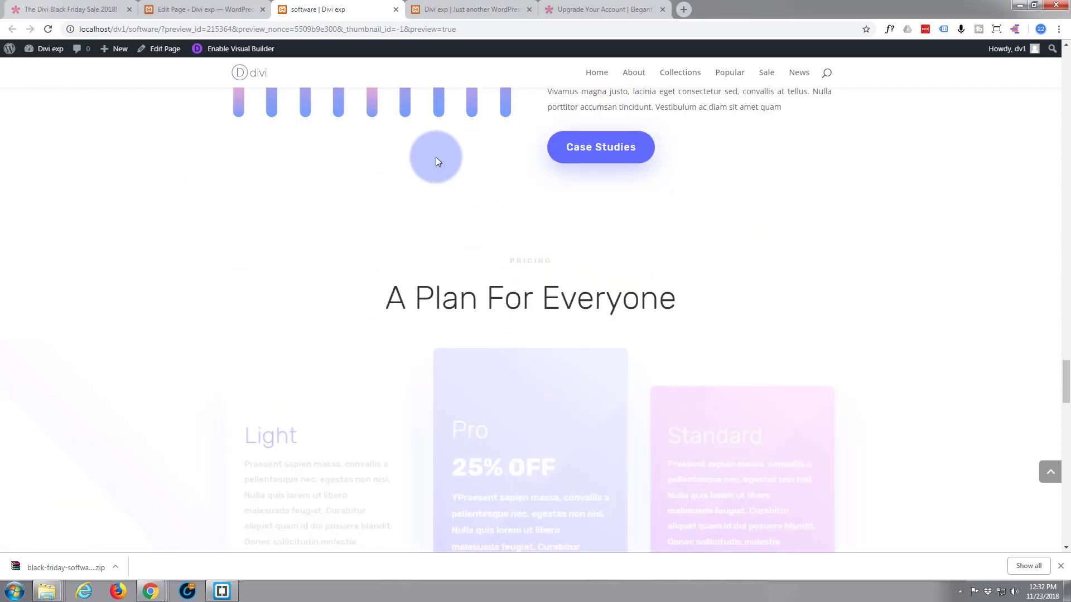
{"action": "scroll", "coordinate": [436, 161], "scroll_direction": "down", "scroll_amount": 3}
{"action": "scroll", "coordinate": [436, 161], "scroll_direction": "down", "scroll_amount": 3}
{"action": "scroll", "coordinate": [436, 161], "scroll_direction": "down", "scroll_amount": 3}
{"action": "scroll", "coordinate": [437, 161], "scroll_direction": "down", "scroll_amount": 3}
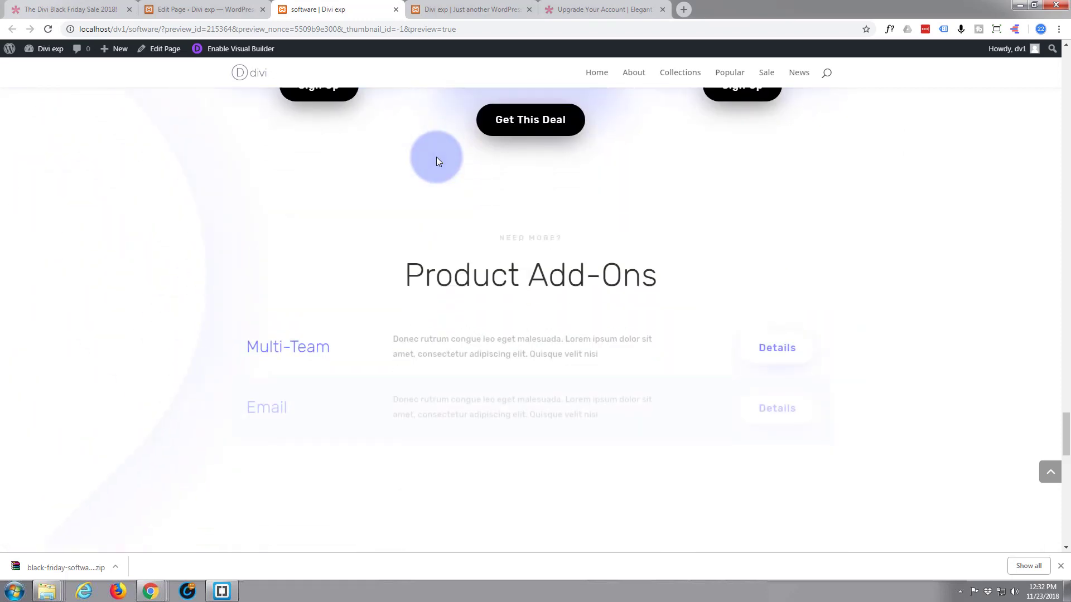
{"action": "scroll", "coordinate": [436, 161], "scroll_direction": "down", "scroll_amount": 4}
{"action": "scroll", "coordinate": [437, 161], "scroll_direction": "down", "scroll_amount": 2}
{"action": "scroll", "coordinate": [437, 161], "scroll_direction": "down", "scroll_amount": 1}
{"action": "scroll", "coordinate": [436, 161], "scroll_direction": "down", "scroll_amount": 2}
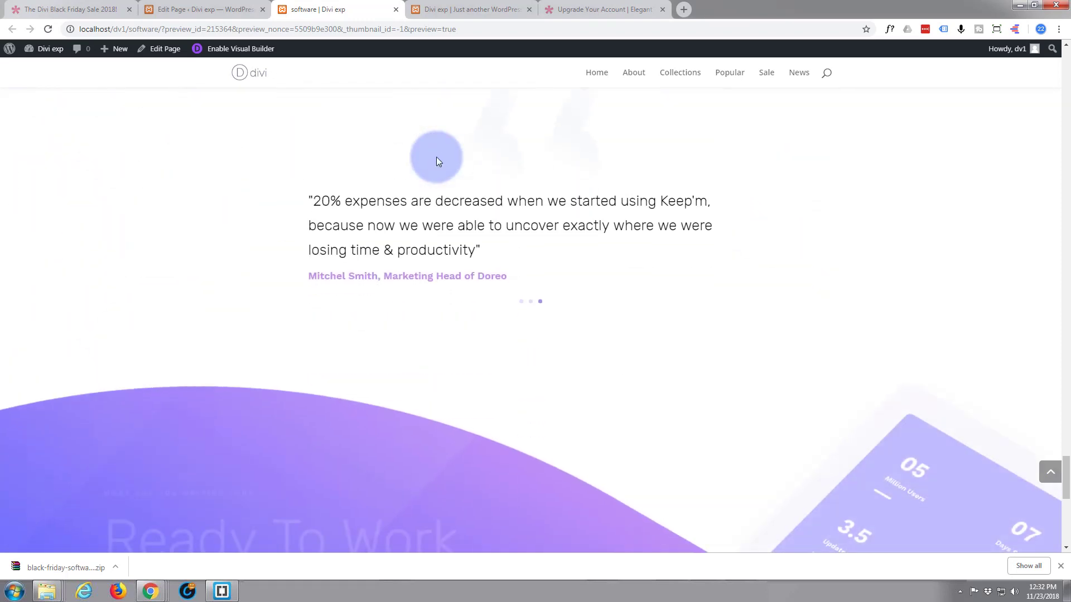
{"action": "scroll", "coordinate": [436, 158], "scroll_direction": "down", "scroll_amount": 3}
{"action": "scroll", "coordinate": [430, 158], "scroll_direction": "down", "scroll_amount": 2}
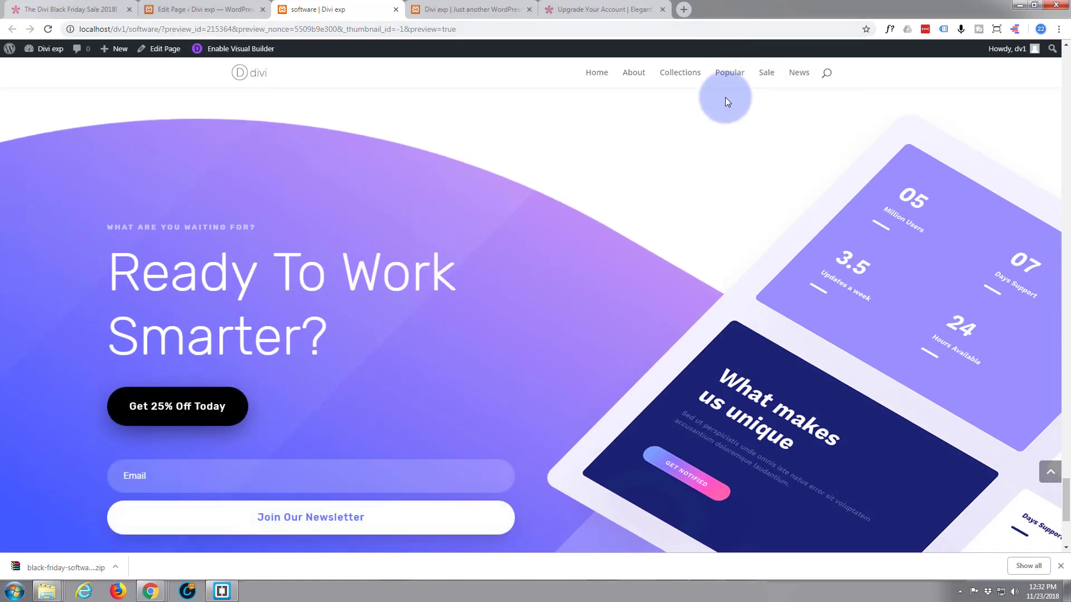
Step: Jump to the News and Sale sections via the menu, then return Home
{"action": "left_click", "coordinate": [798, 77]}
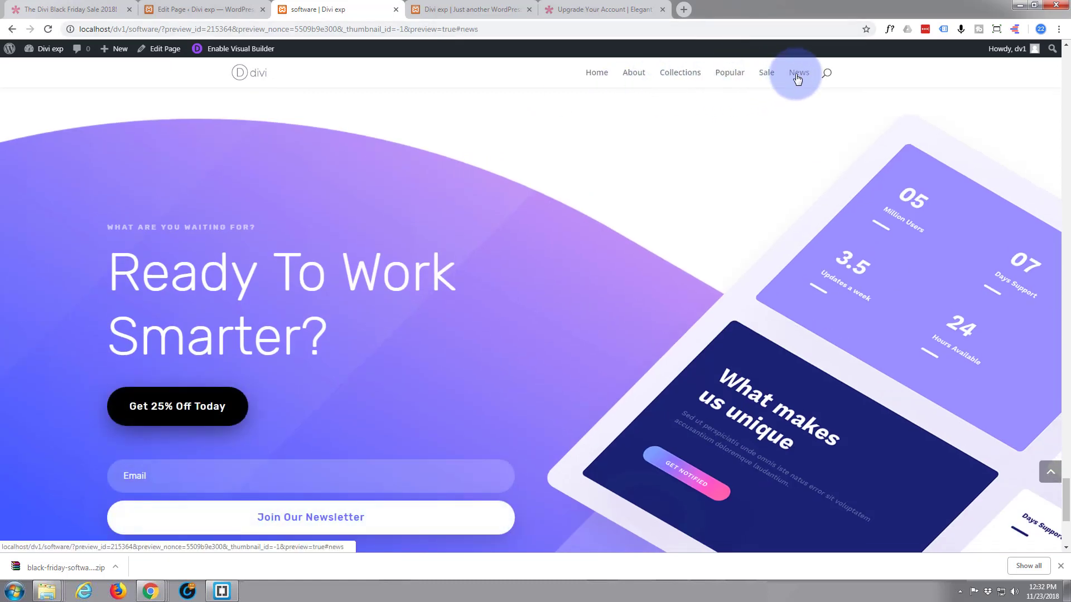
{"action": "left_click", "coordinate": [765, 77]}
{"action": "left_click", "coordinate": [602, 77]}
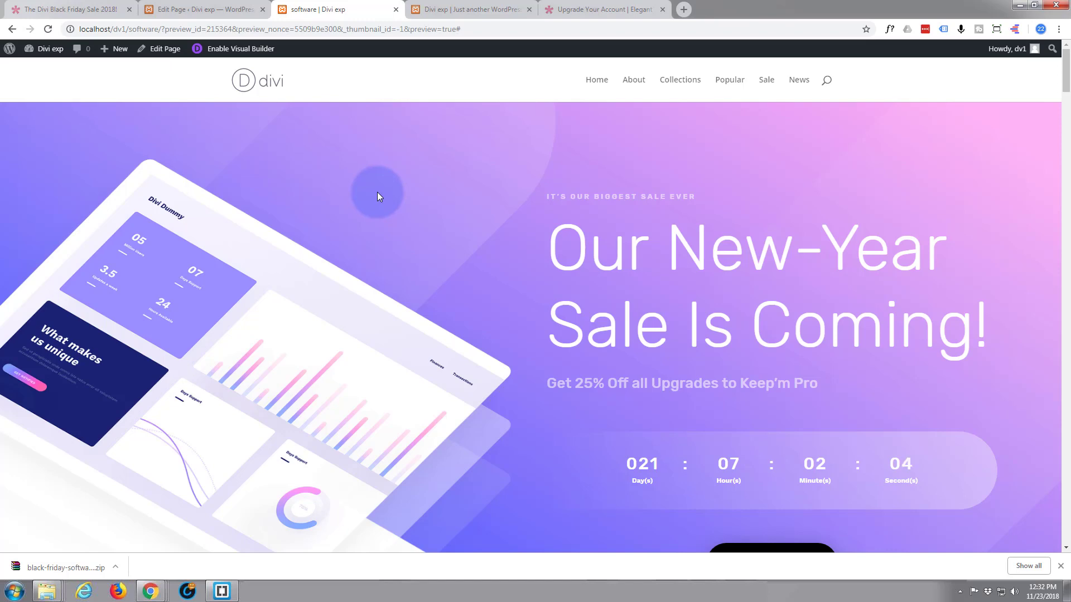
{"action": "scroll", "coordinate": [377, 192], "scroll_direction": "down", "scroll_amount": 2}
{"action": "scroll", "coordinate": [377, 192], "scroll_direction": "up", "scroll_amount": 2}
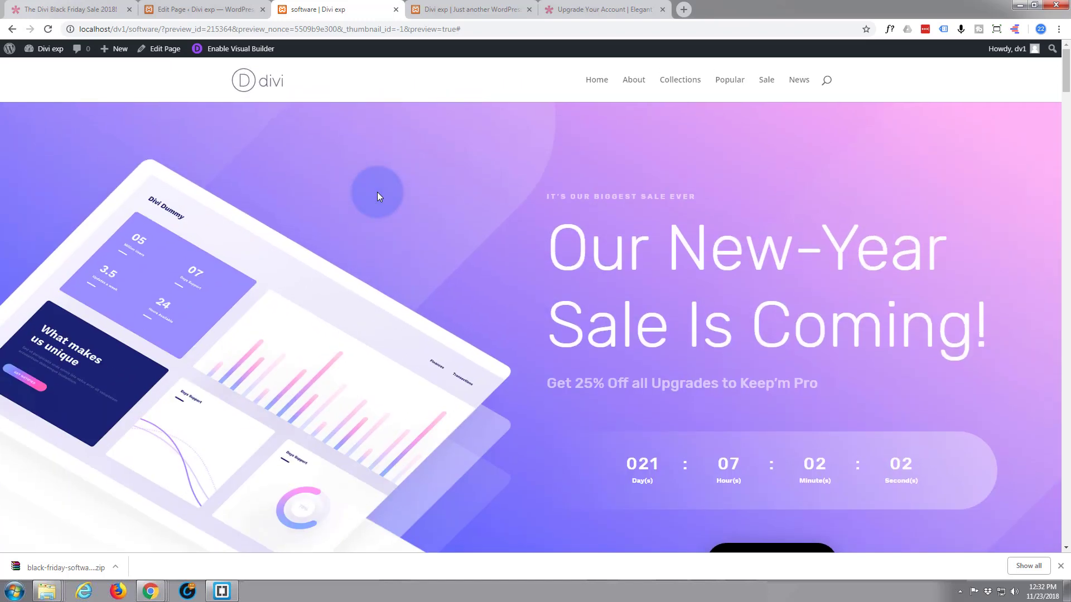